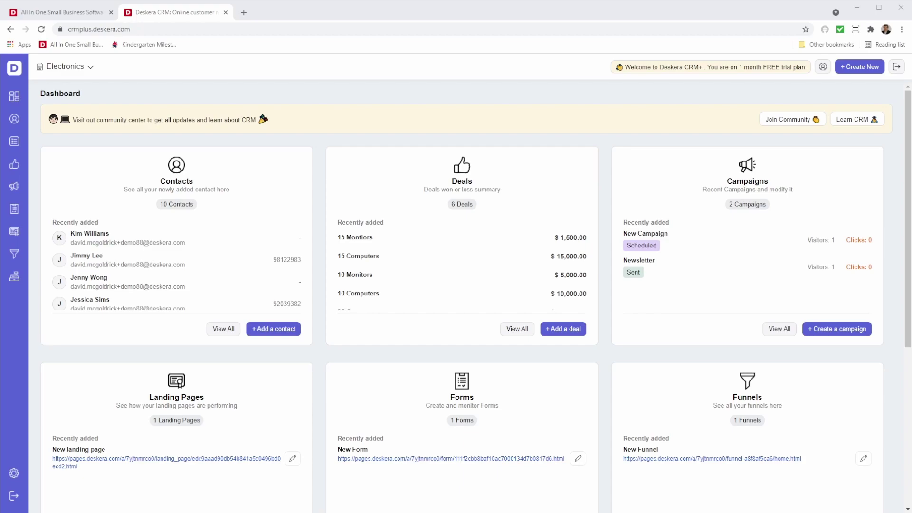
# Step: Open Contacts and drag the Title column in front of Name so it leads the table
pyautogui.click(13, 119)
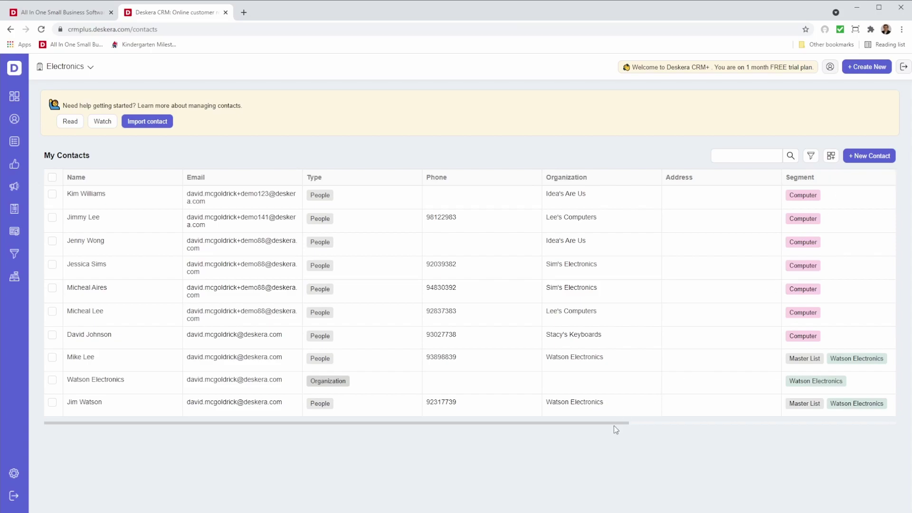
pyautogui.moveTo(611, 423); pyautogui.dragTo(879, 418)
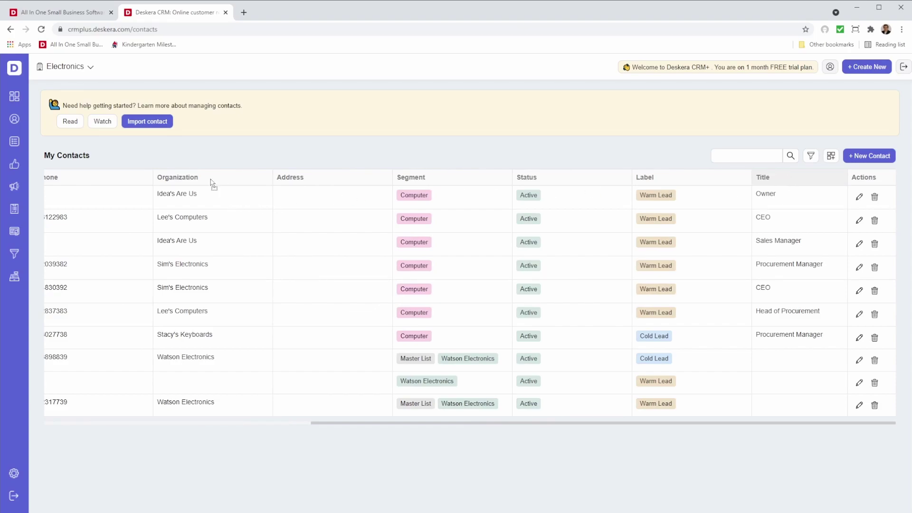
pyautogui.moveTo(157, 179); pyautogui.dragTo(159, 181)
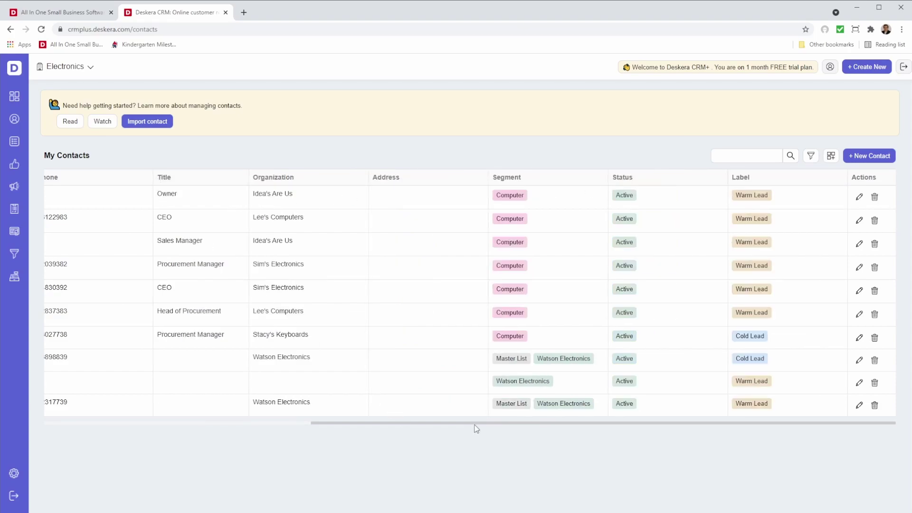
pyautogui.moveTo(474, 423); pyautogui.dragTo(202, 396)
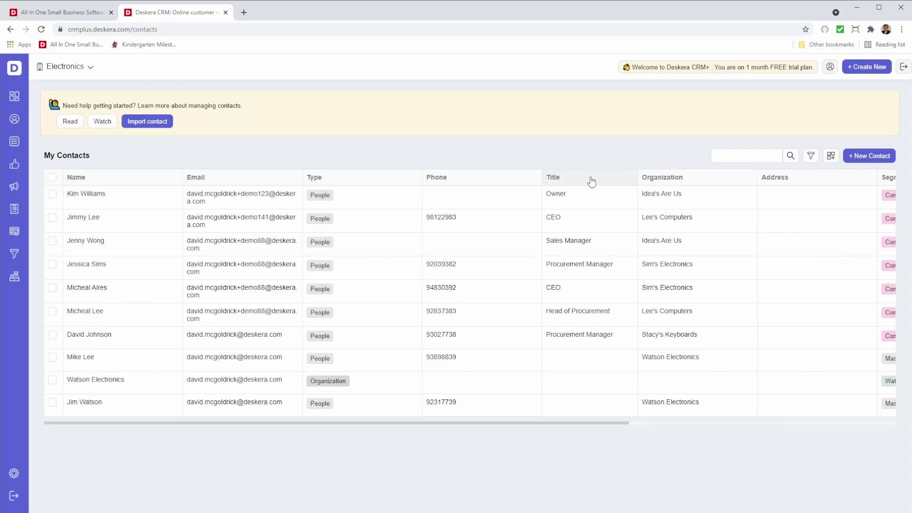
pyautogui.moveTo(67, 184); pyautogui.dragTo(69, 184)
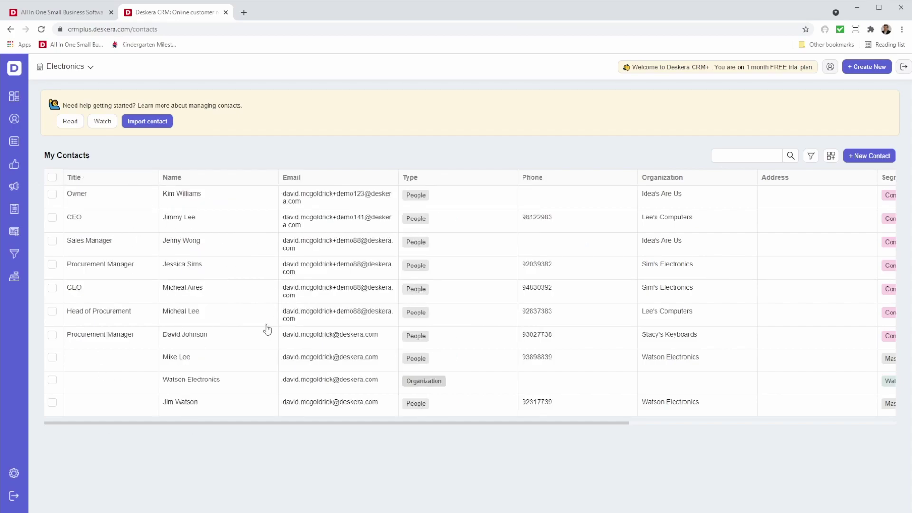
# Step: Create a column named Follow Up with the Date property type
pyautogui.click(832, 159)
pyautogui.click(772, 246)
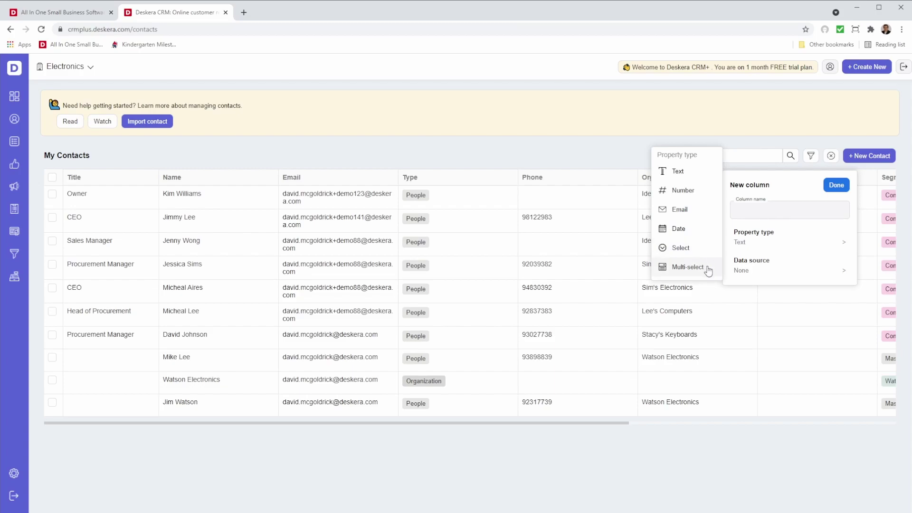
pyautogui.click(692, 228)
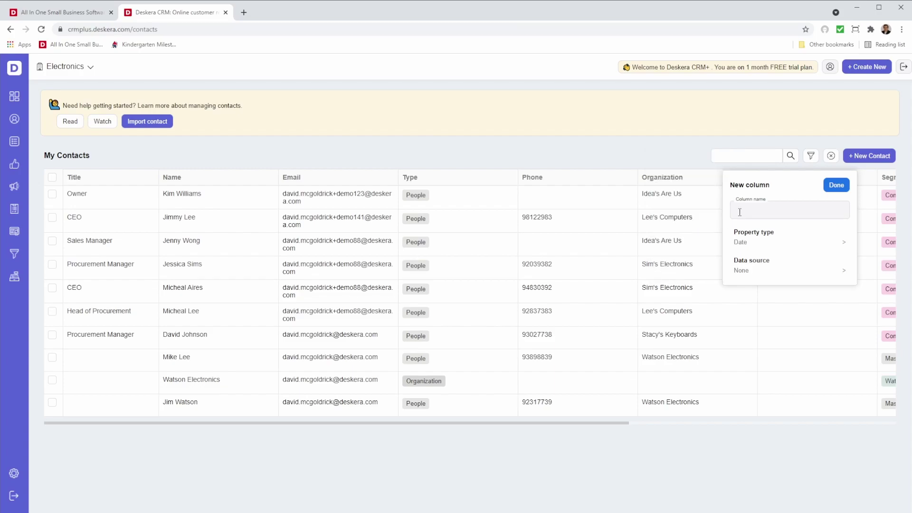
pyautogui.click(745, 207)
pyautogui.write('Follow Up')
pyautogui.click(836, 184)
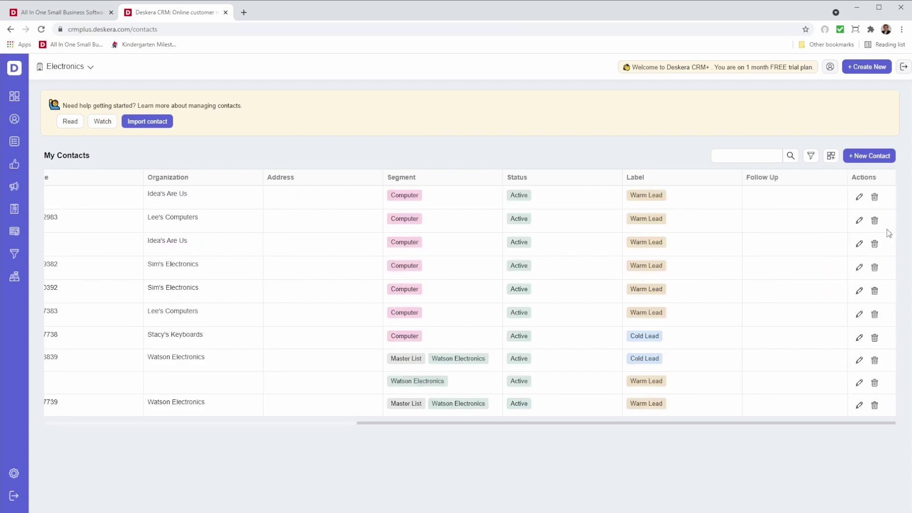
# Step: Create a column named Size of Company with the Number property type
pyautogui.click(830, 158)
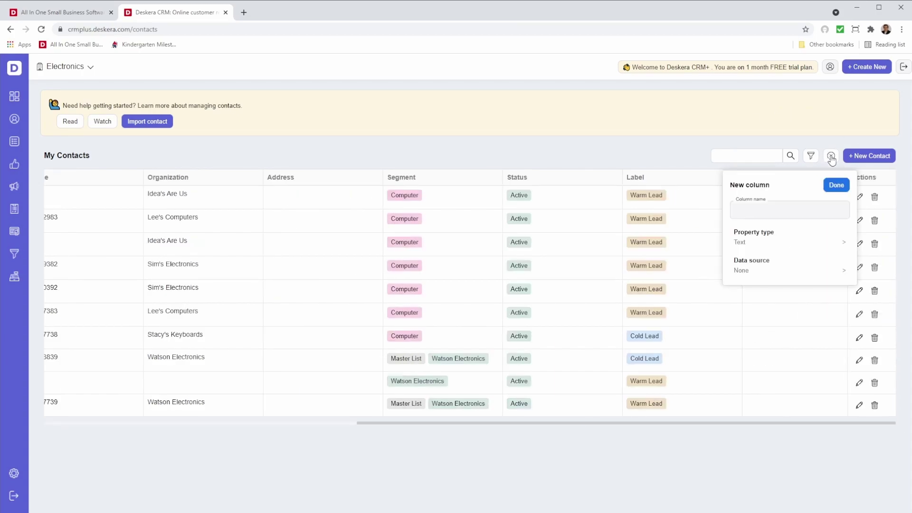
pyautogui.click(800, 209)
pyautogui.click(761, 240)
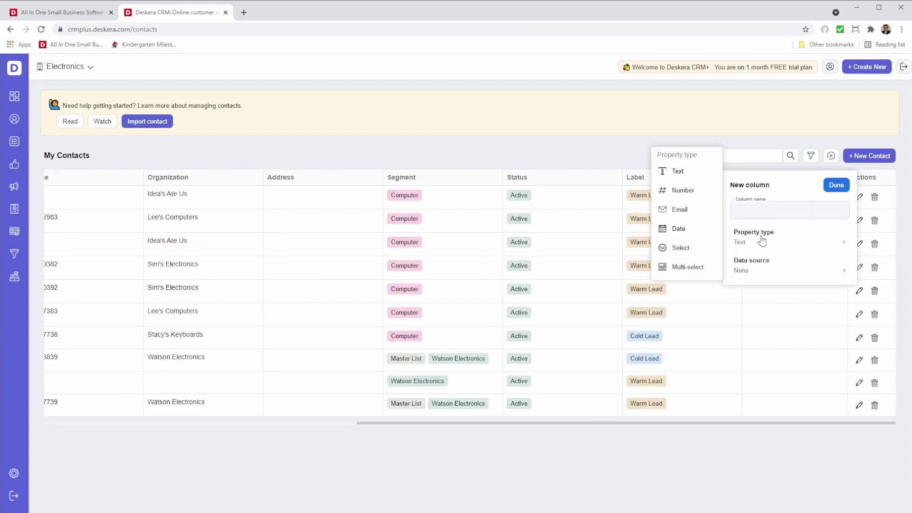
pyautogui.click(682, 190)
pyautogui.click(757, 213)
pyautogui.write('Slze ')
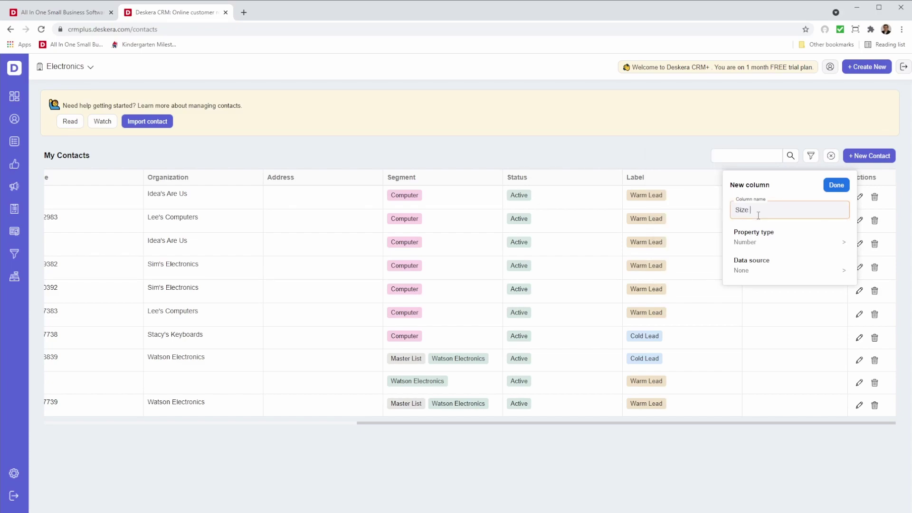
pyautogui.write('of Comapn')
pyautogui.write('pany')
pyautogui.click(771, 242)
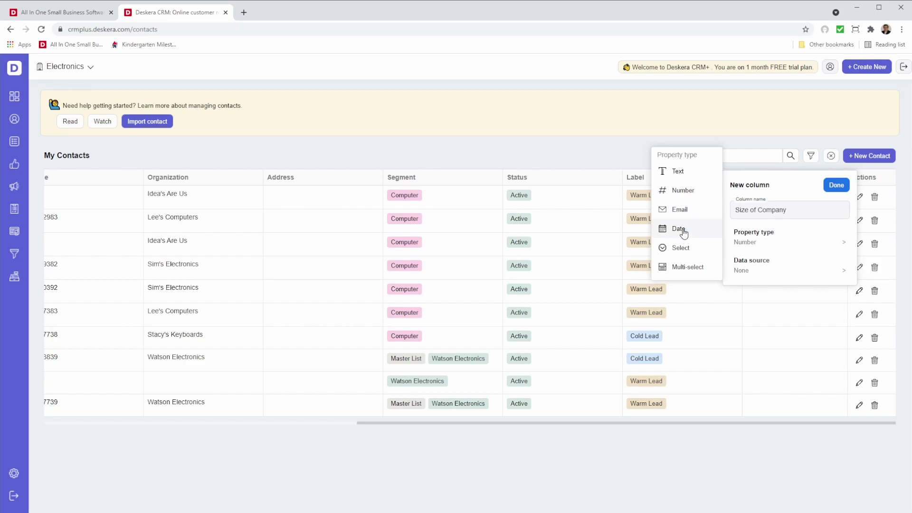
pyautogui.click(675, 192)
pyautogui.click(838, 187)
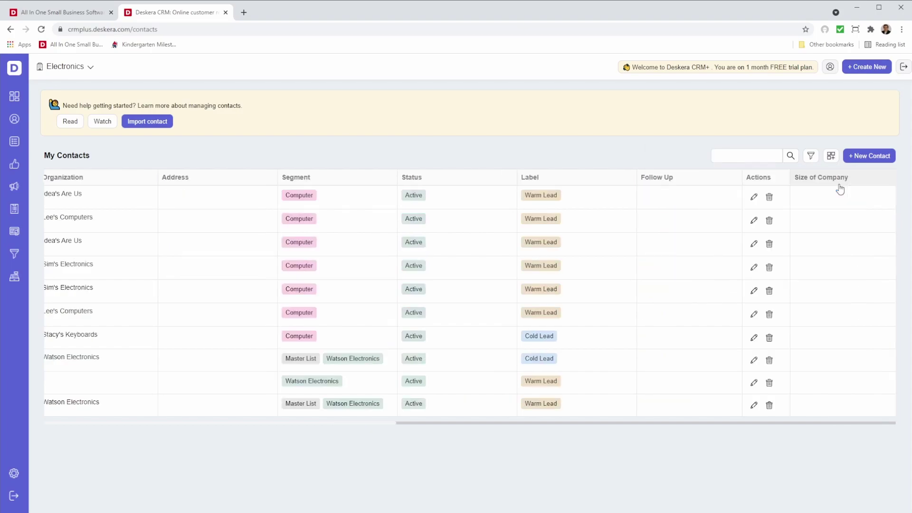
# Step: Create a column named Additional Information with the Text property type
pyautogui.click(829, 157)
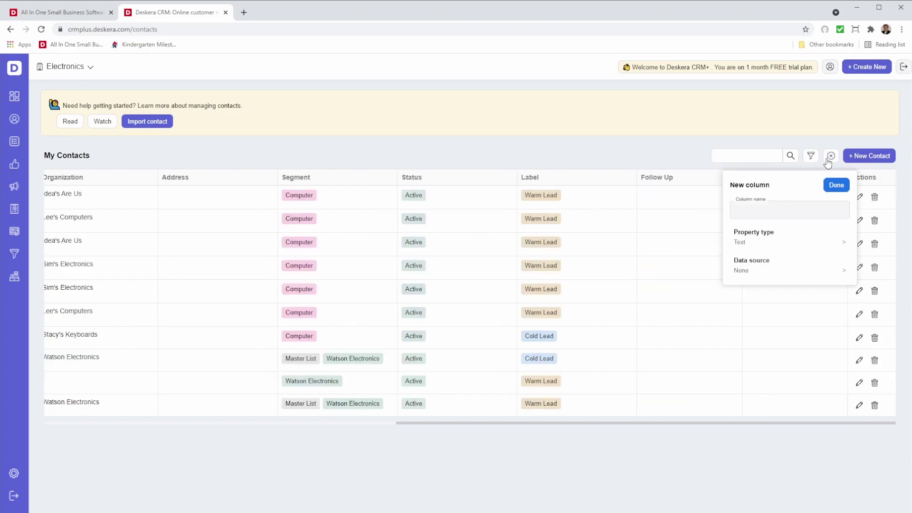
pyautogui.click(761, 235)
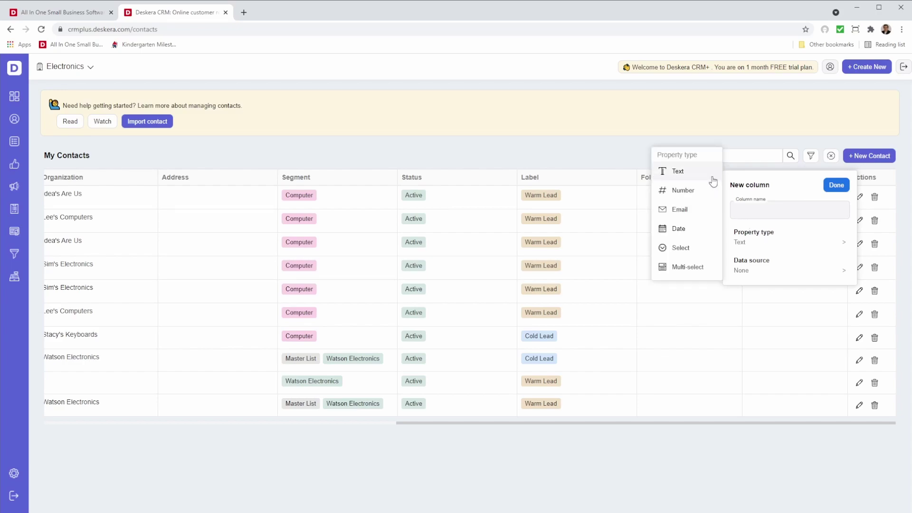
pyautogui.click(713, 180)
pyautogui.click(749, 206)
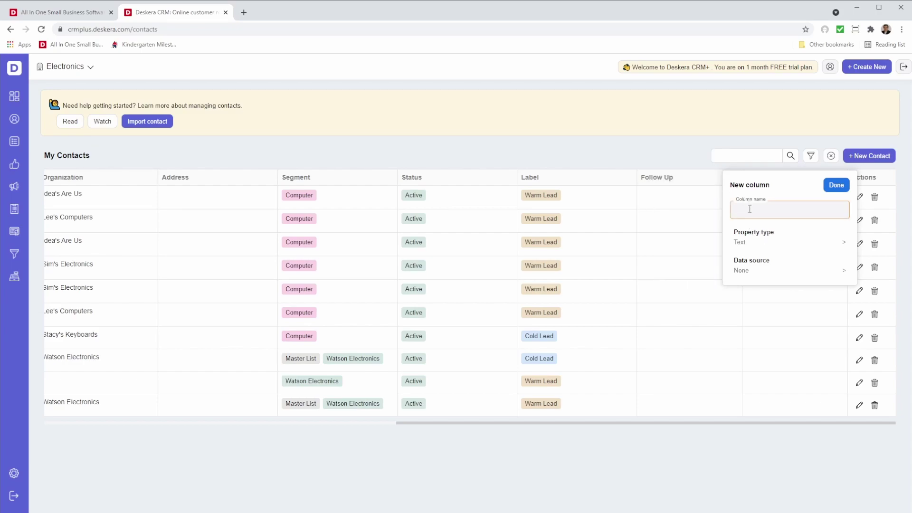
pyautogui.write('Additional Information')
pyautogui.click(833, 187)
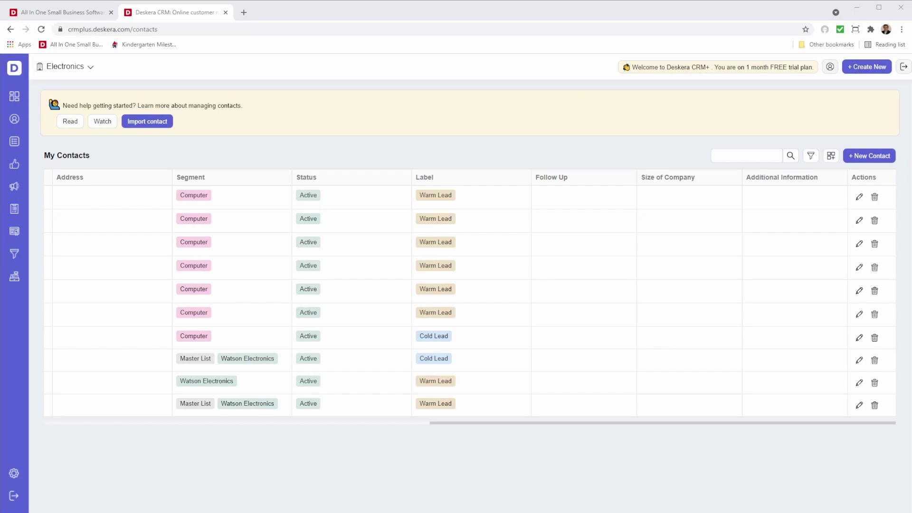
# Step: Start a new contact with title Sales Manager, the contact's name and e-mail
pyautogui.click(870, 156)
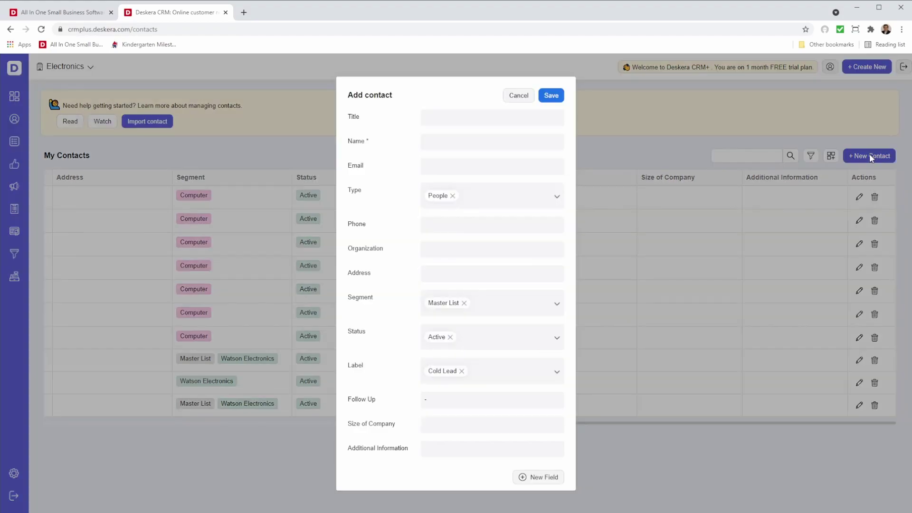
pyautogui.click(436, 118)
pyautogui.write('Sales Manager')
pyautogui.press('Tab')
pyautogui.click(445, 166)
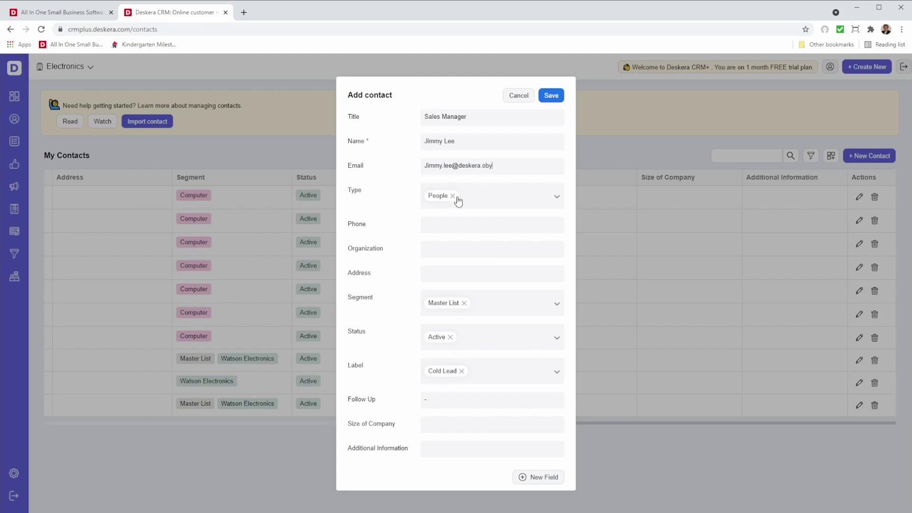
# Step: Keep type People, enter the phone number and organization Jimmy Computers
pyautogui.click(499, 200)
pyautogui.click(482, 223)
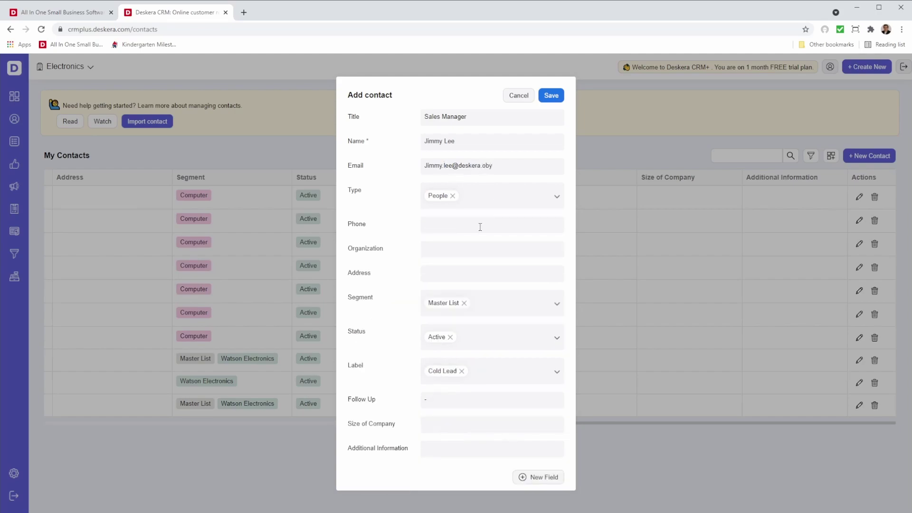
pyautogui.click(456, 226)
pyautogui.write('93830393')
pyautogui.click(455, 254)
pyautogui.write('Jimmy Computers')
# Step: Put the contact in the Computer segment instead of Master List and label it Hot Lead
pyautogui.scroll(-1, 480, 340)
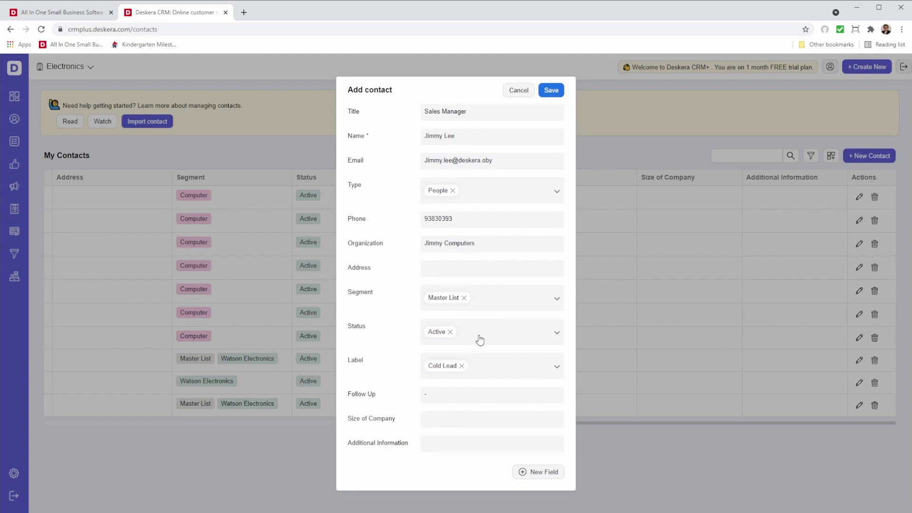
pyautogui.click(523, 304)
pyautogui.click(503, 351)
pyautogui.click(464, 298)
pyautogui.click(475, 337)
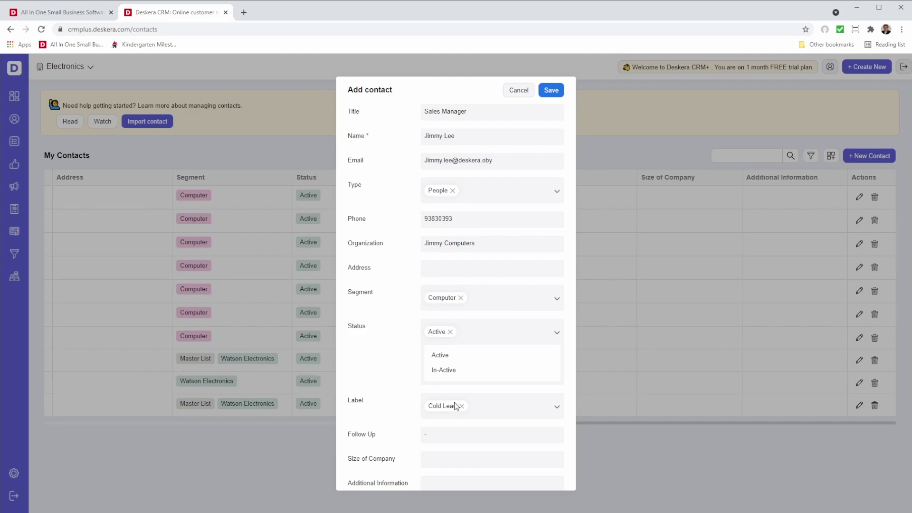
pyautogui.click(496, 409)
pyautogui.click(474, 444)
# Step: Set follow-up to 31 July 2021, add 'Care about price', and save the contact
pyautogui.scroll(-1, 472, 439)
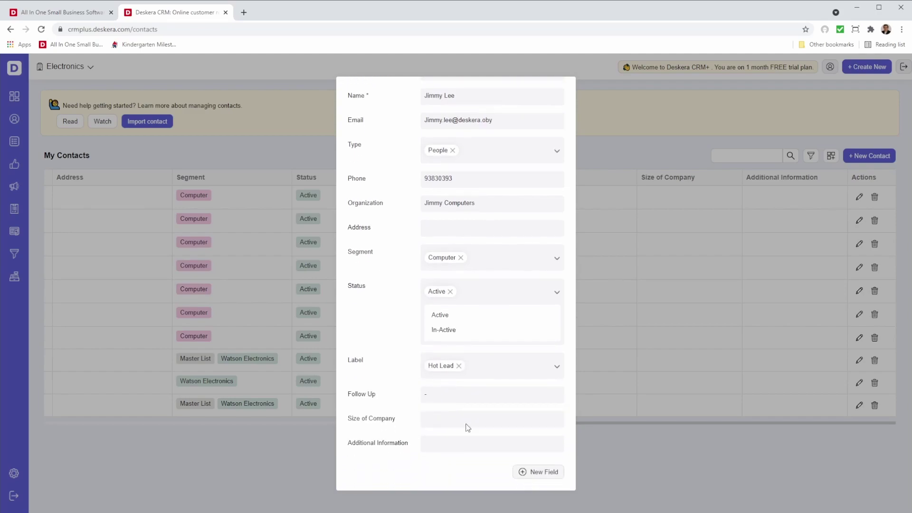
pyautogui.click(459, 400)
pyautogui.scroll(-3, 494, 434)
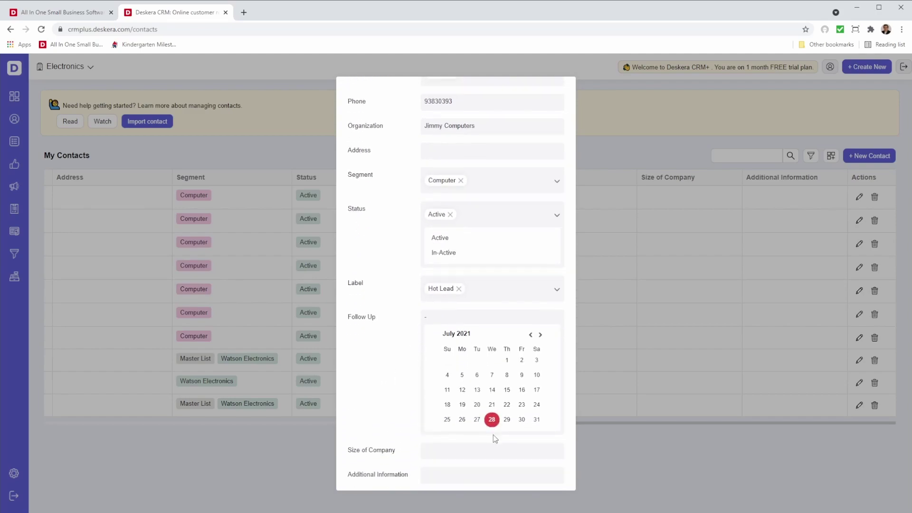
pyautogui.click(538, 392)
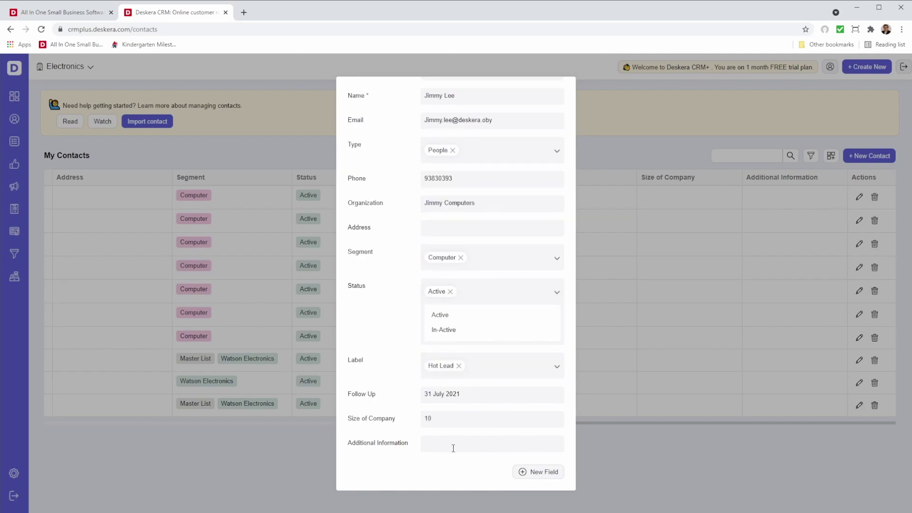
pyautogui.write('Care about price')
pyautogui.scroll(1, 492, 361)
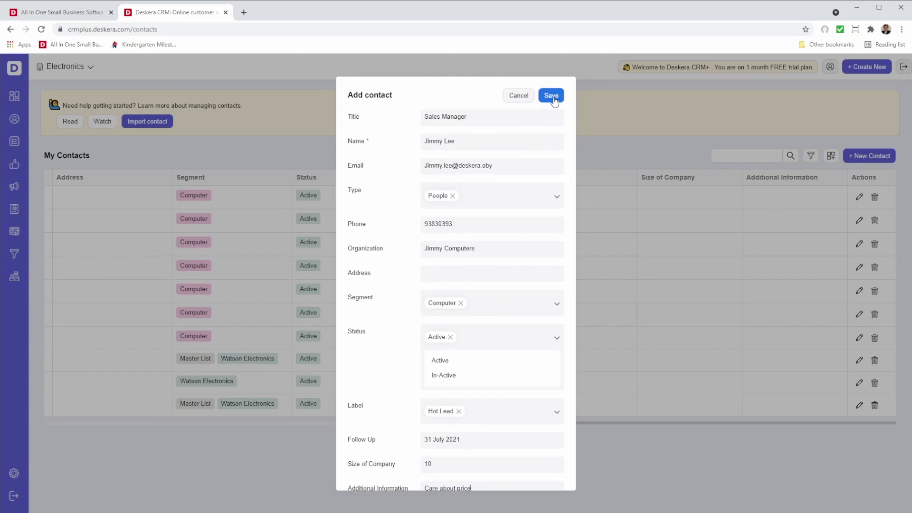
pyautogui.click(552, 98)
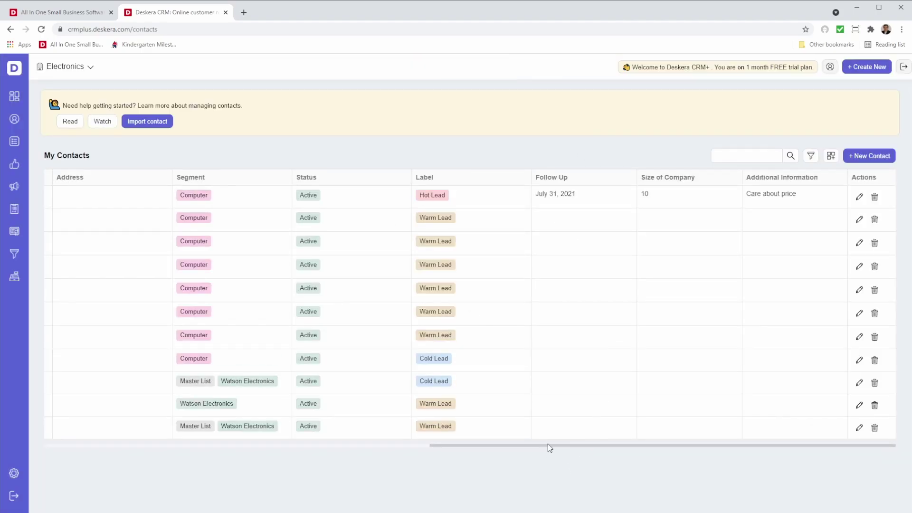
# Step: Bulk-assign the Jimmy Computers, Lee's Computers and Sim's Electronics contacts to Master List and Computer segments
pyautogui.moveTo(548, 442); pyautogui.dragTo(105, 417)
pyautogui.click(52, 193)
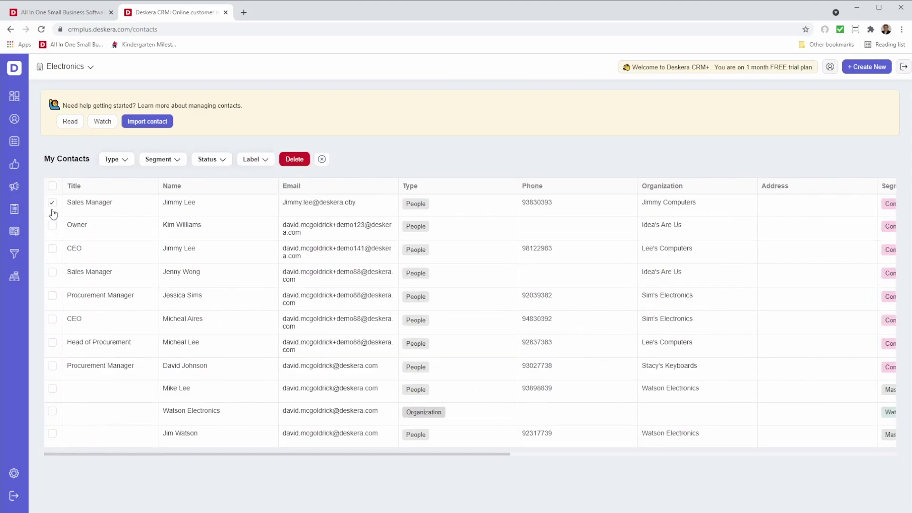
pyautogui.click(51, 249)
pyautogui.click(52, 295)
pyautogui.click(129, 161)
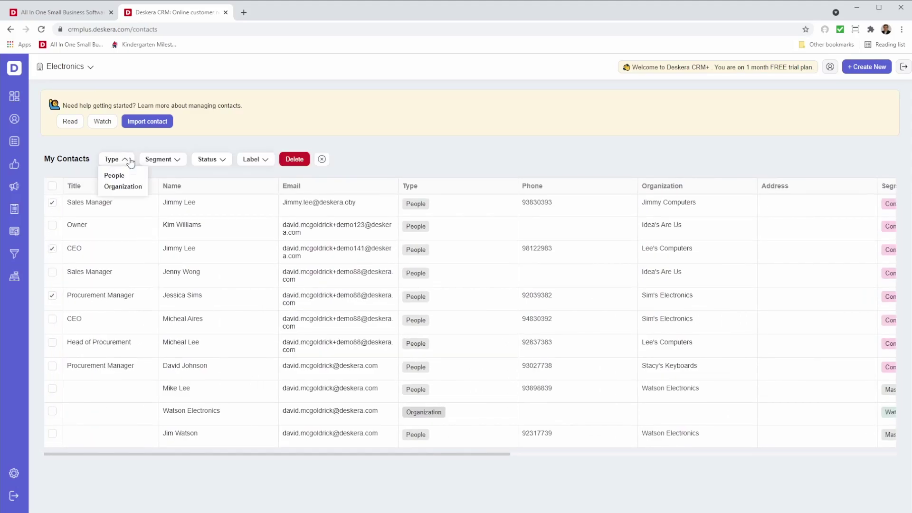
pyautogui.click(175, 160)
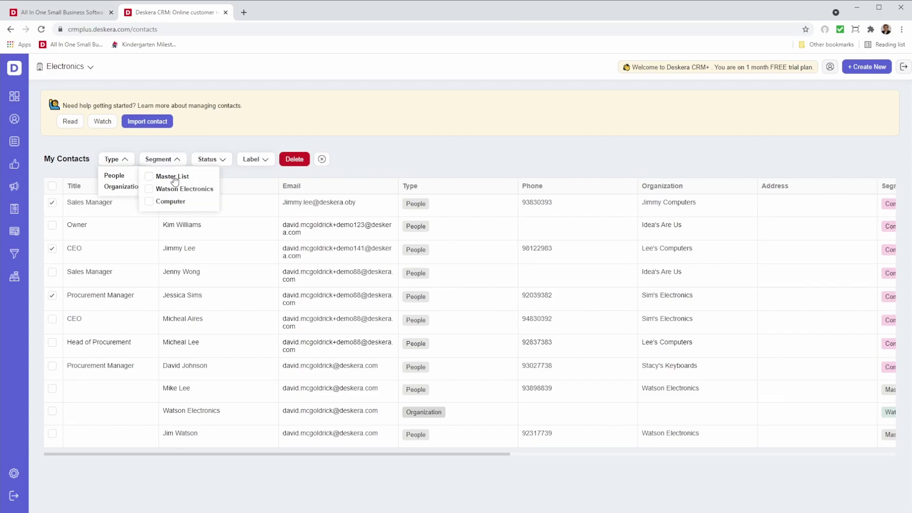
pyautogui.click(147, 177)
pyautogui.click(149, 201)
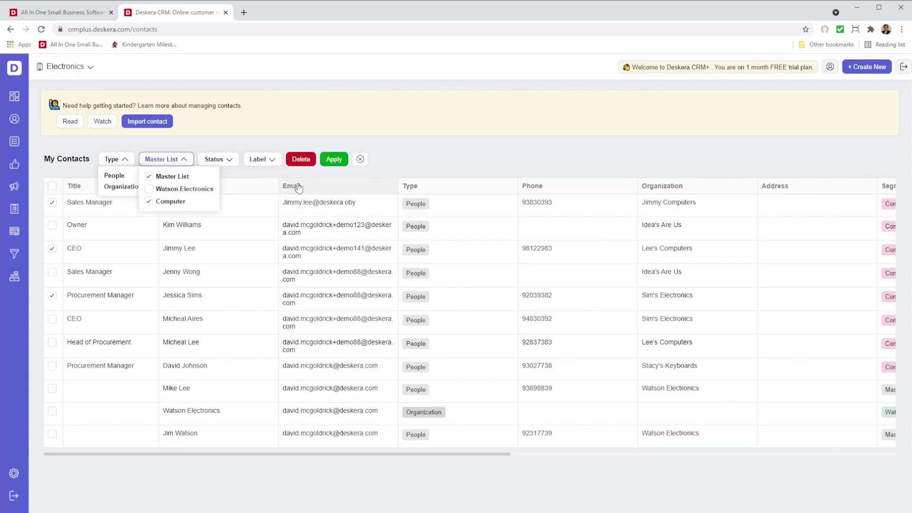
pyautogui.click(334, 159)
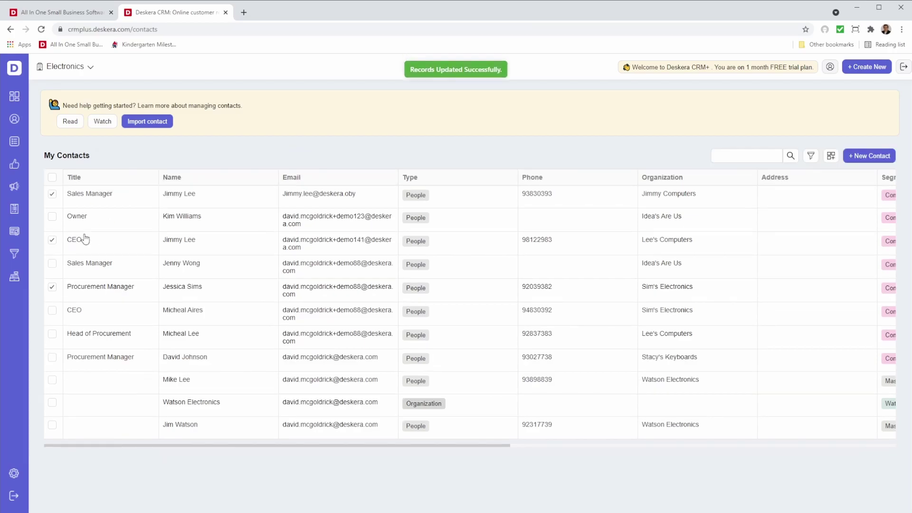
# Step: Filter the contacts to those whose Title contains 'Sales'
pyautogui.click(813, 157)
pyautogui.click(700, 207)
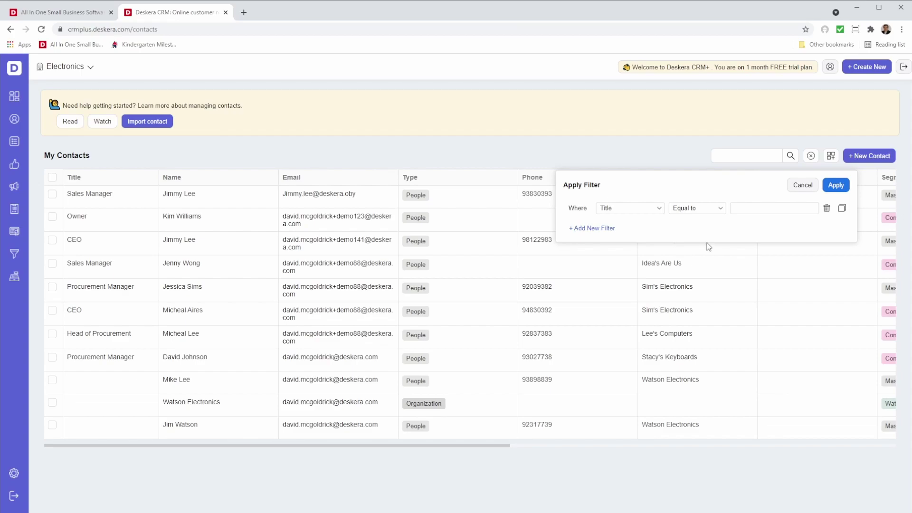
pyautogui.click(767, 212)
pyautogui.click(847, 187)
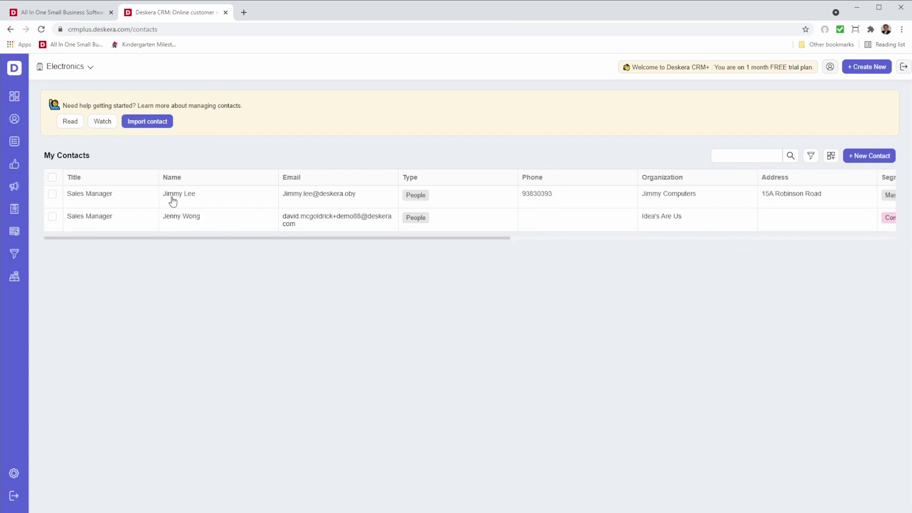
# Step: Select both filtered Sales Manager contacts and bulk-apply the Warm Lead label
pyautogui.moveTo(484, 241); pyautogui.dragTo(285, 218)
pyautogui.click(52, 185)
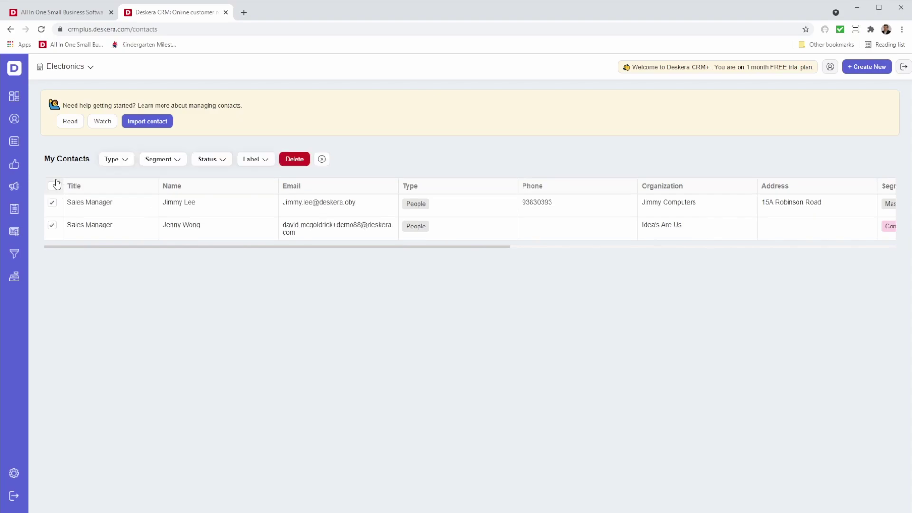
pyautogui.click(226, 160)
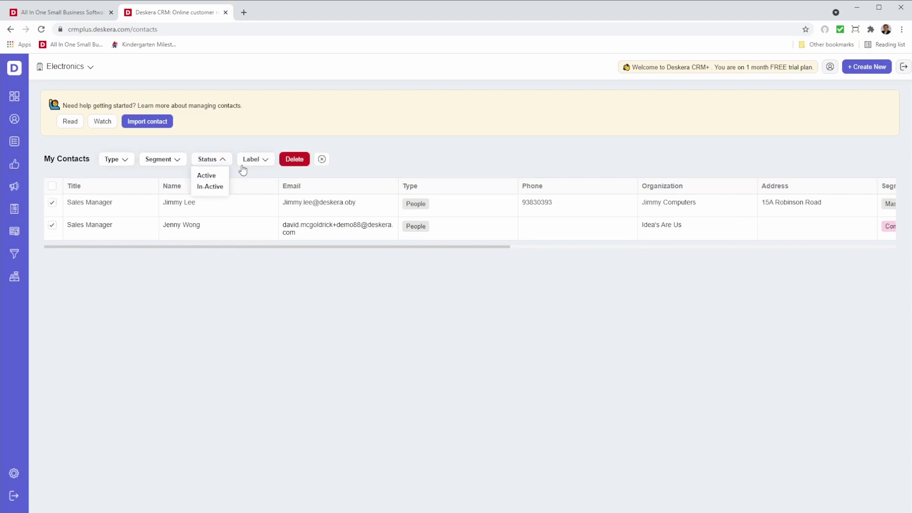
pyautogui.click(250, 164)
pyautogui.click(255, 162)
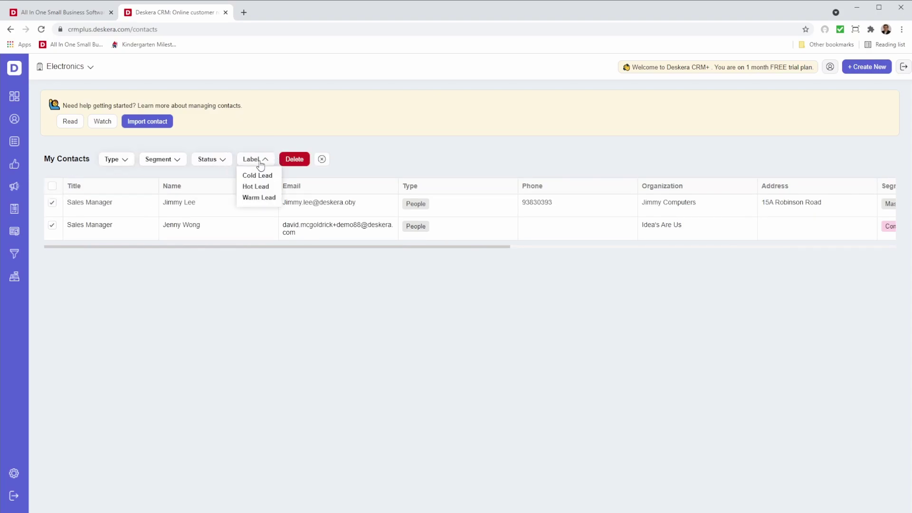
pyautogui.click(266, 198)
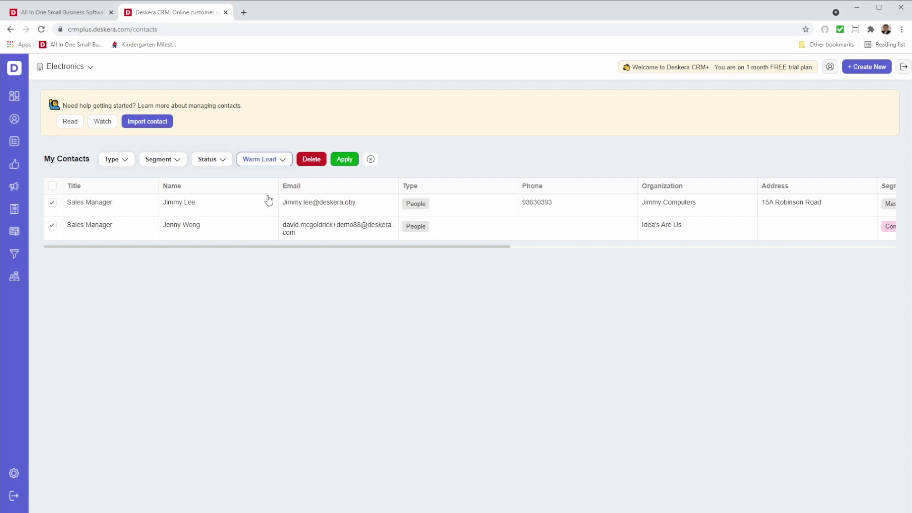
pyautogui.click(346, 160)
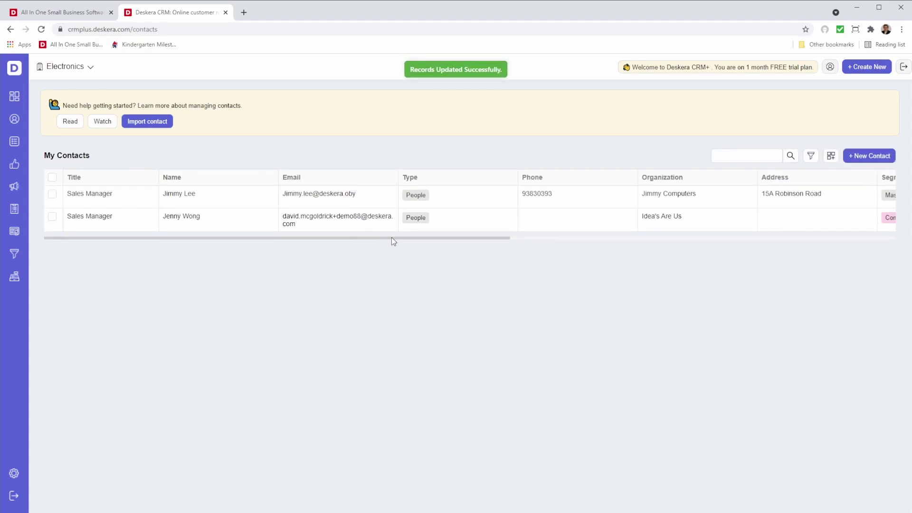
pyautogui.moveTo(391, 237); pyautogui.dragTo(846, 231)
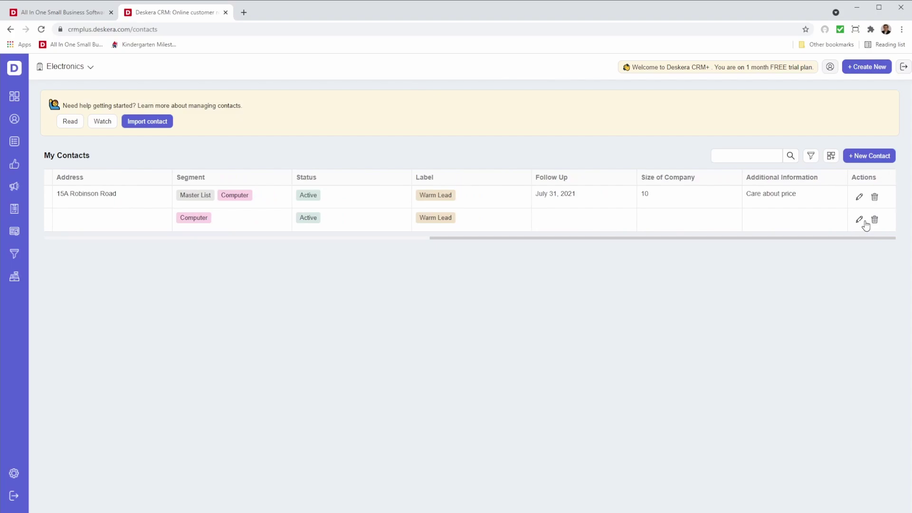
# Step: Edit the Idea's Are Us contact and enter its phone number
pyautogui.click(862, 221)
pyautogui.click(452, 228)
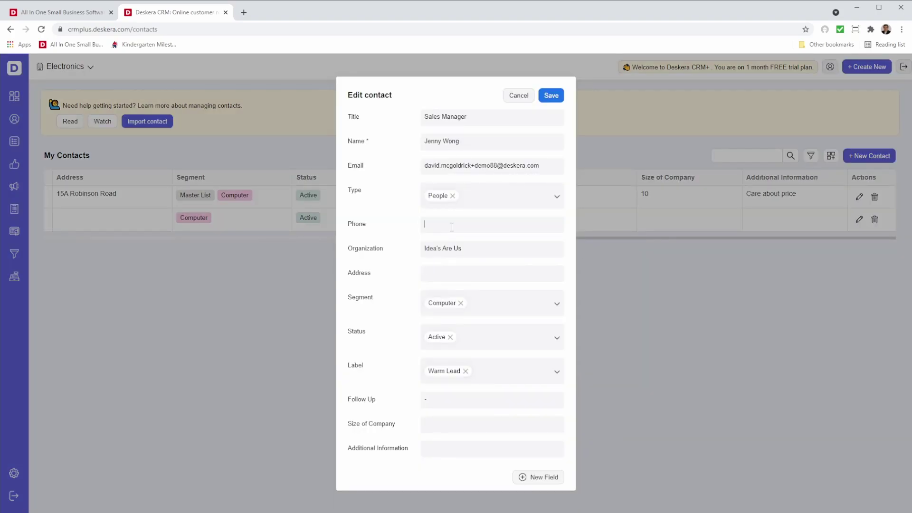
pyautogui.write('938382323')
pyautogui.scroll(-1, 454, 332)
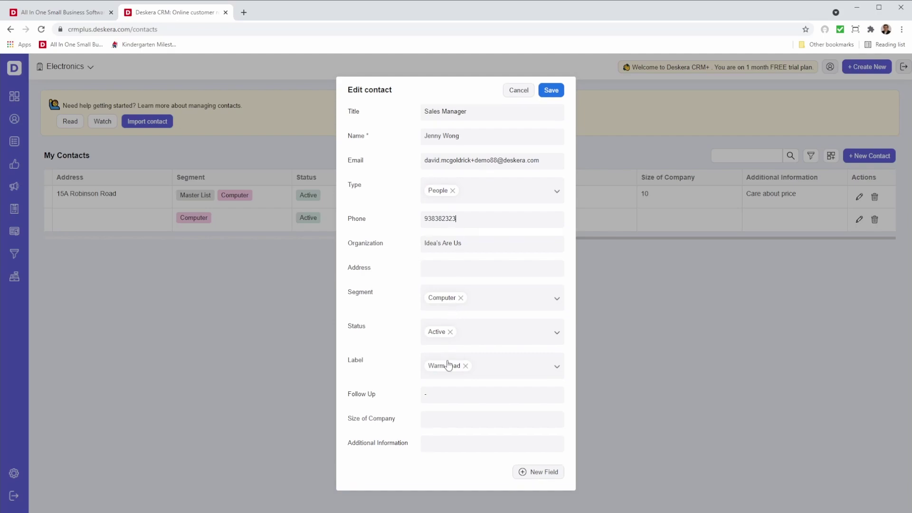
# Step: Set its follow-up to 13 Aug 2021, add 'Cares about Quality', and save
pyautogui.click(452, 399)
pyautogui.click(540, 412)
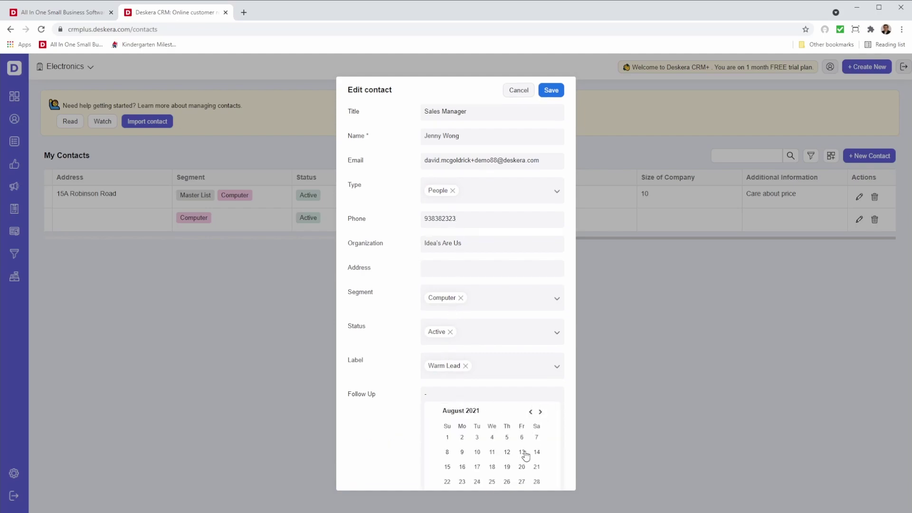
pyautogui.click(522, 452)
pyautogui.click(495, 421)
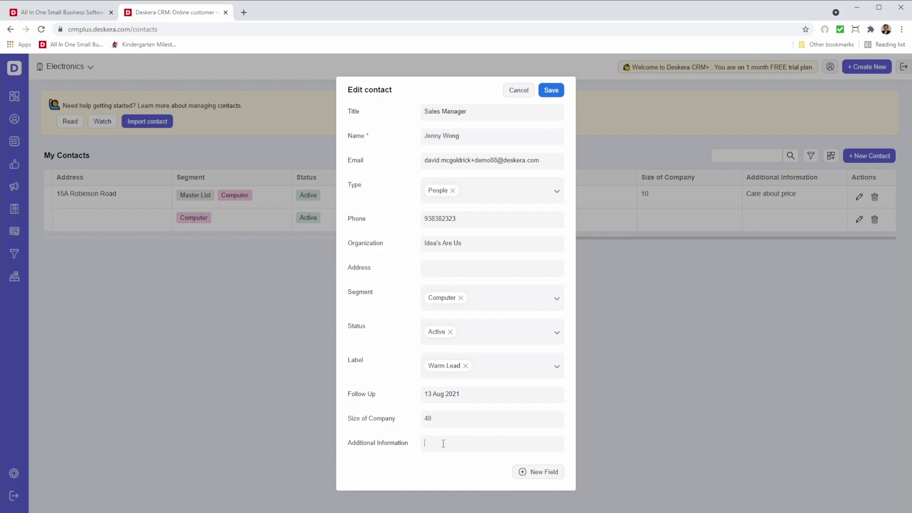
pyautogui.write('Cares about Quality')
pyautogui.click(551, 90)
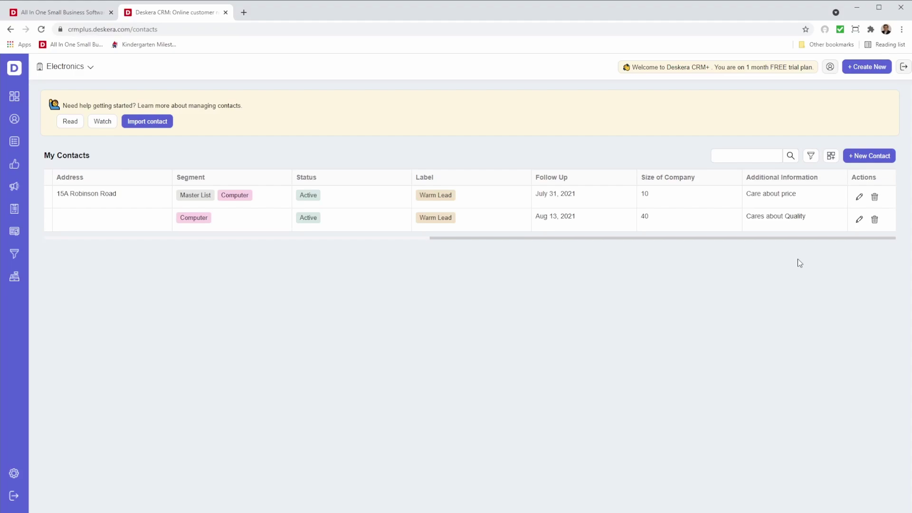
# Step: Delete every Title contains 'Sales' filter row and apply the empty filter
pyautogui.click(810, 156)
pyautogui.click(589, 229)
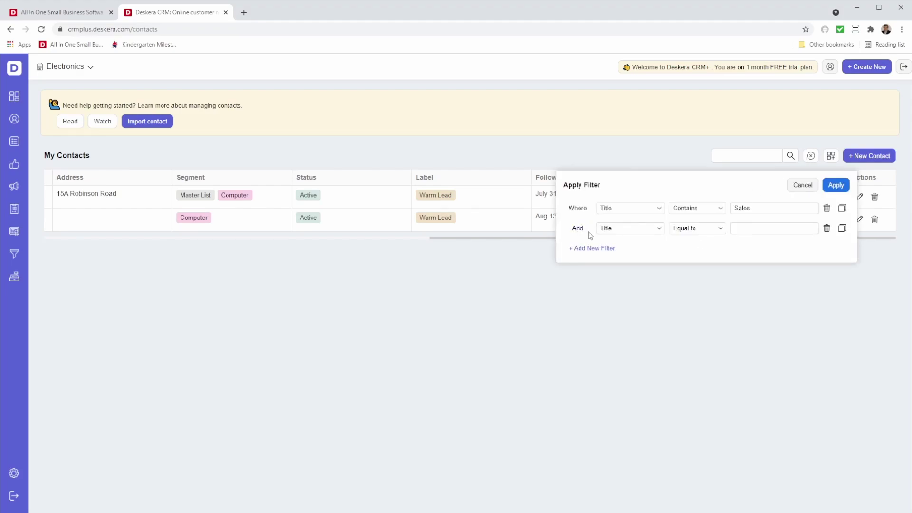
pyautogui.click(842, 209)
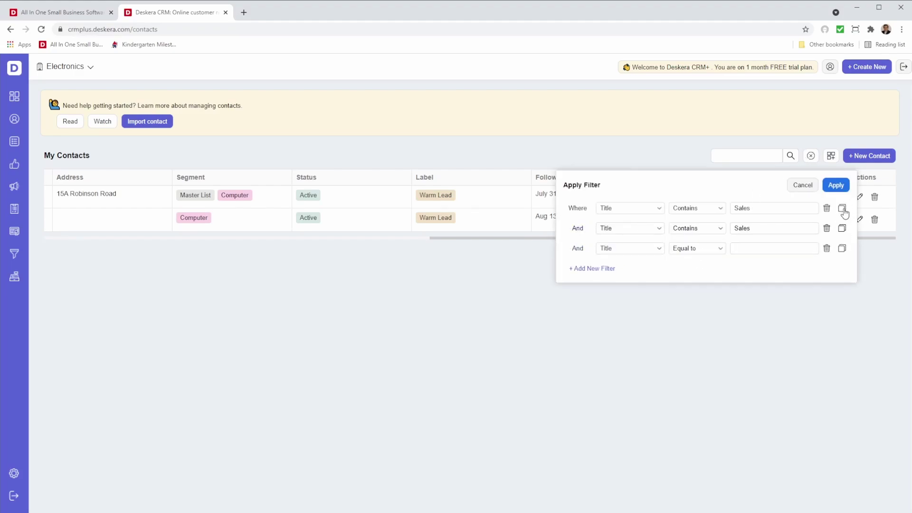
pyautogui.click(827, 248)
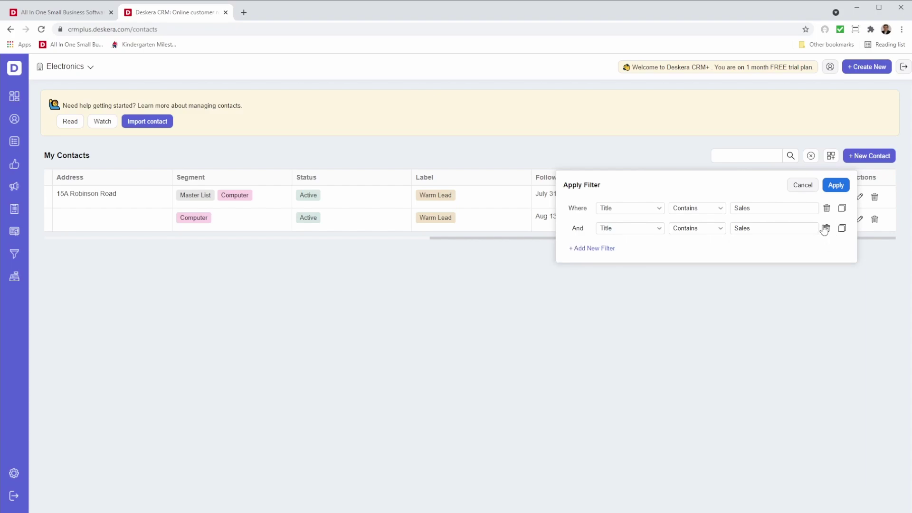
pyautogui.click(826, 228)
pyautogui.click(826, 208)
pyautogui.click(835, 186)
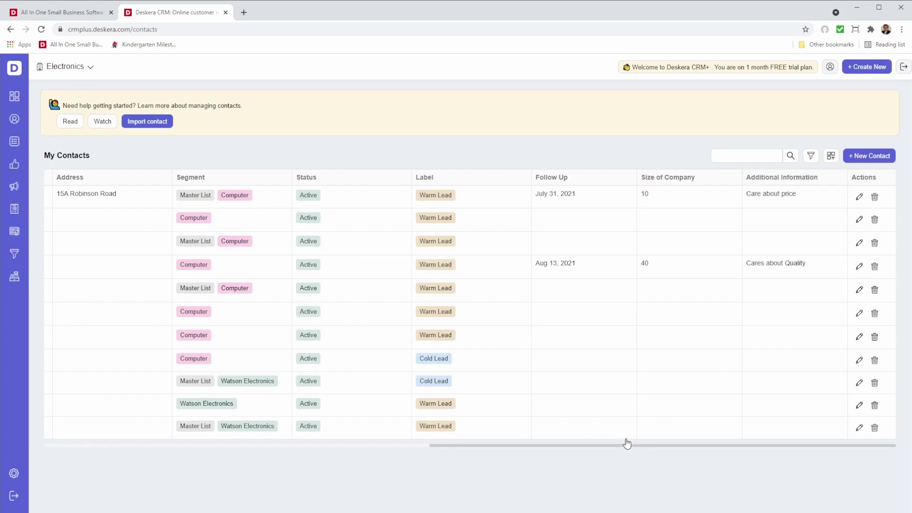
# Step: Fill the first Watson Electronics contact's empty Title cell with Procurement Manager
pyautogui.moveTo(620, 446); pyautogui.dragTo(177, 454)
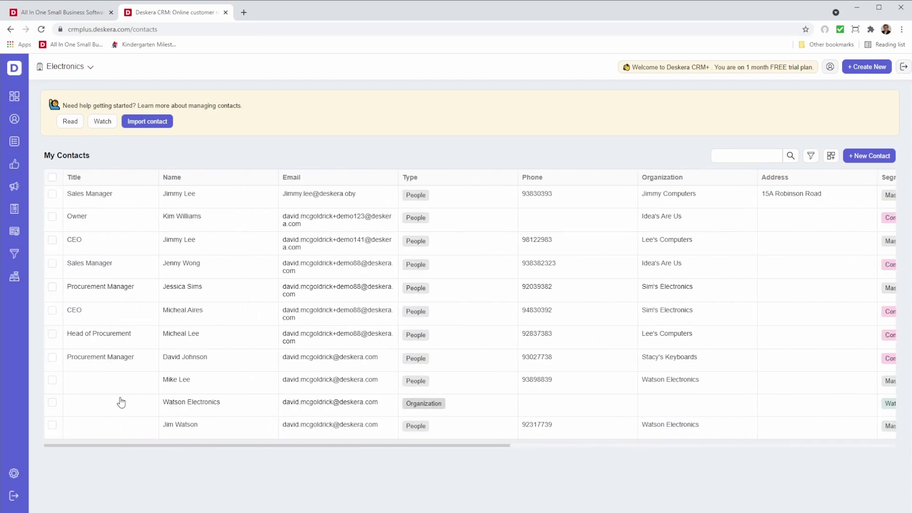
pyautogui.click(105, 382)
pyautogui.write('Procur')
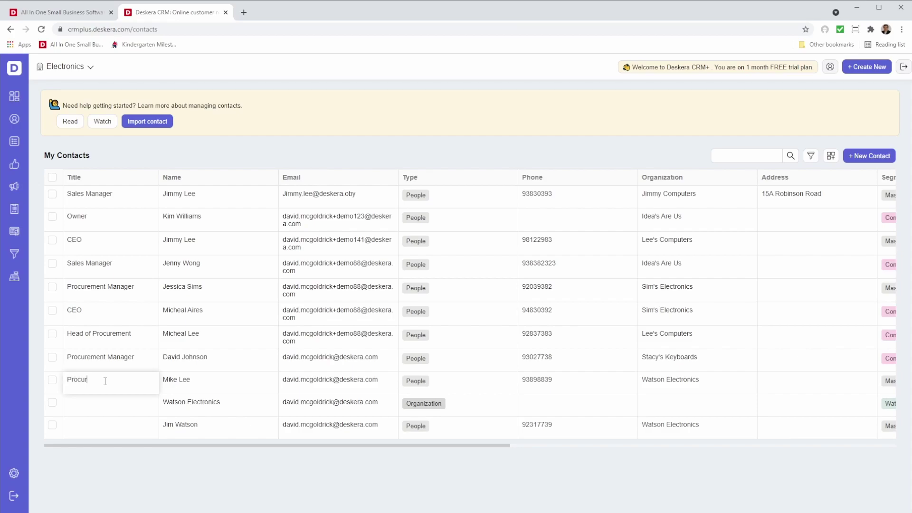
pyautogui.write('ement Manager')
pyautogui.press('Return')
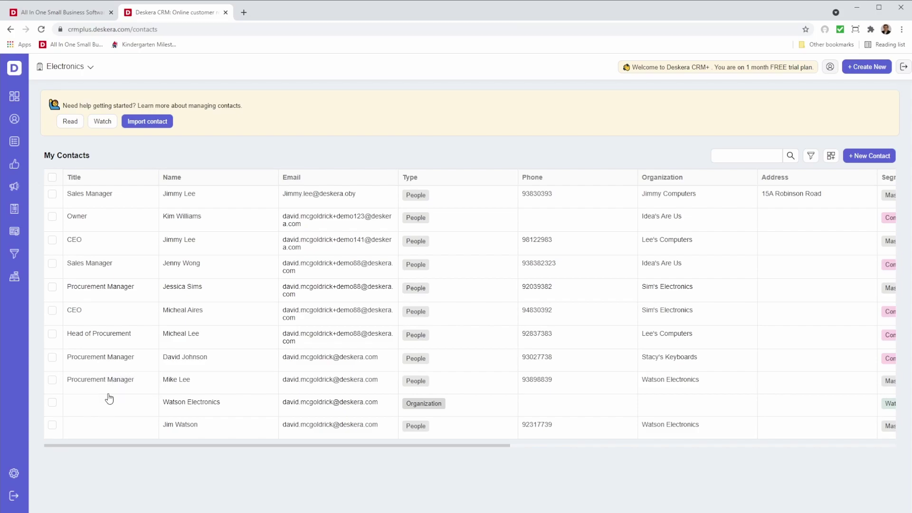
# Step: Upload Customer List.csv in the contact import and move on to column mapping
pyautogui.click(149, 122)
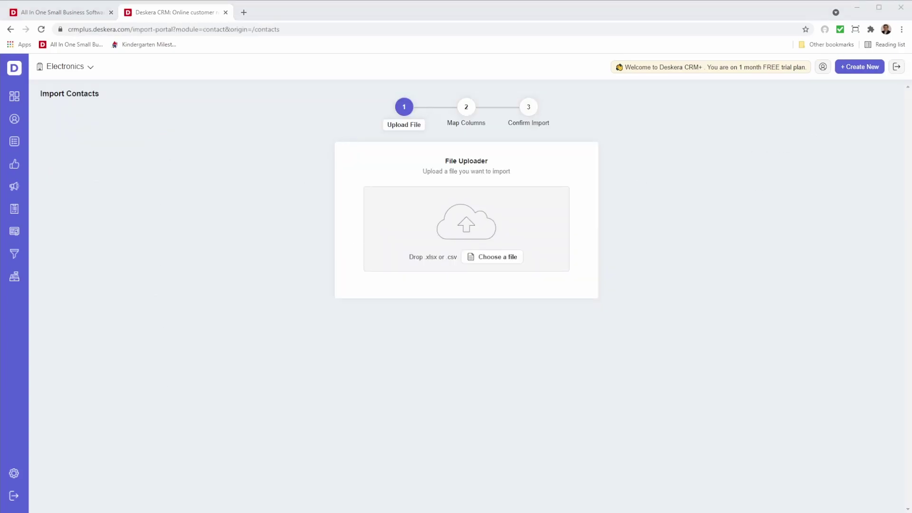
pyautogui.moveTo(456, 247); pyautogui.dragTo(438, 228)
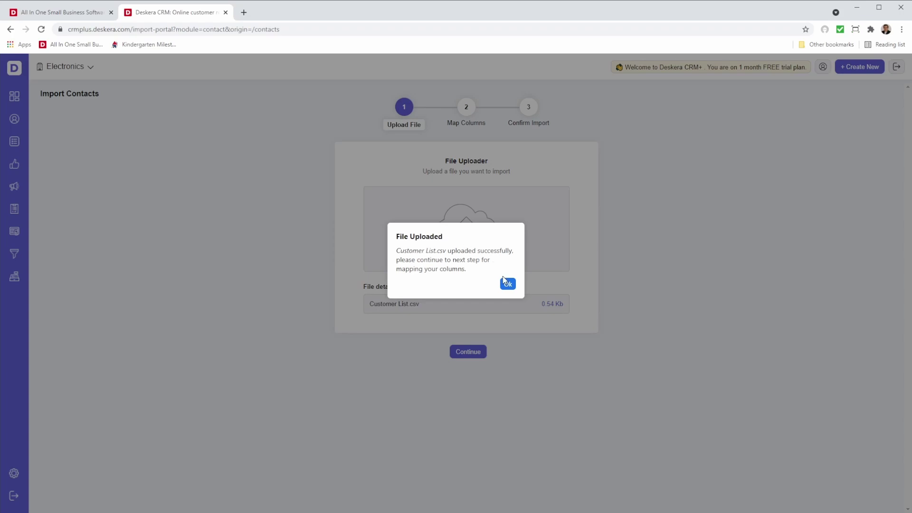
pyautogui.click(506, 282)
pyautogui.click(469, 352)
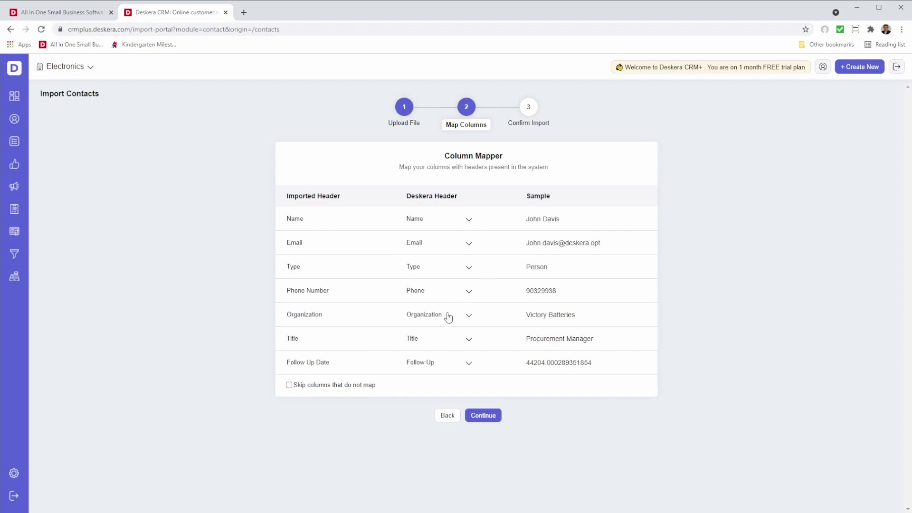
# Step: Review the column mapping, keeping Organization's field and all seven headers matched
pyautogui.click(415, 320)
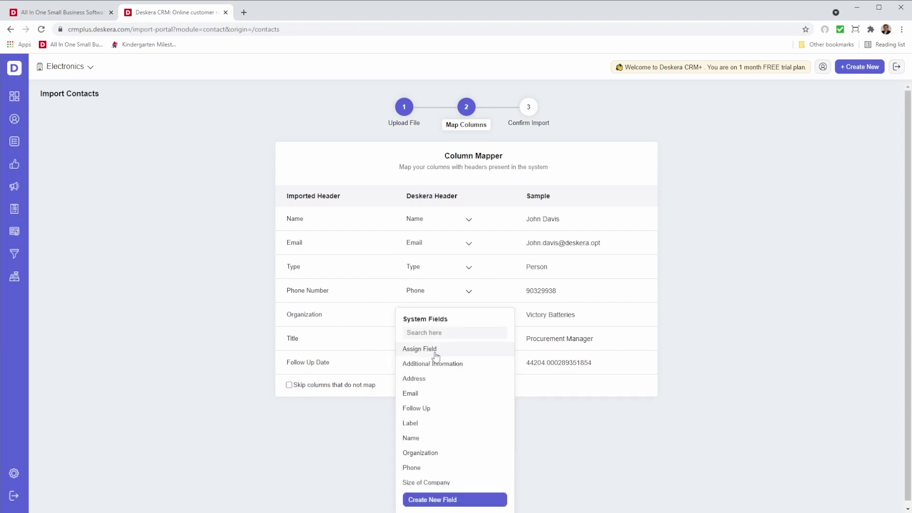
pyautogui.scroll(-2, 444, 403)
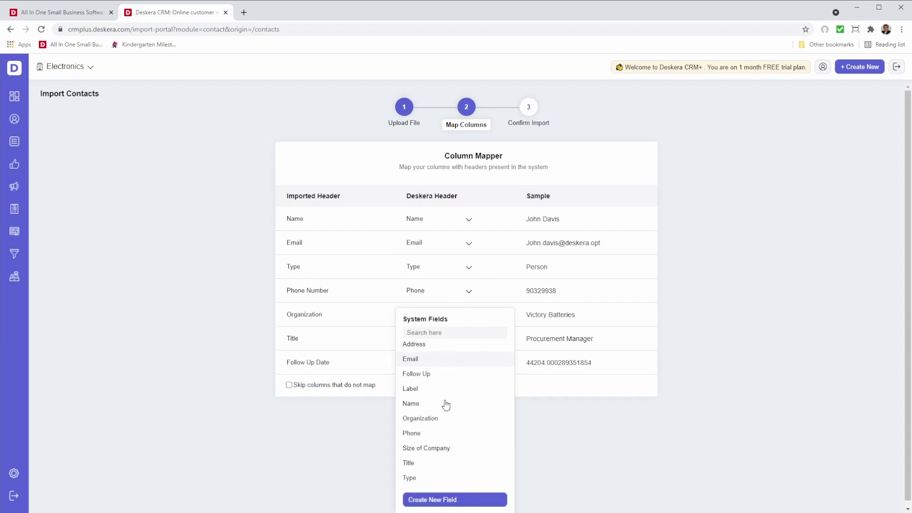
pyautogui.click(369, 387)
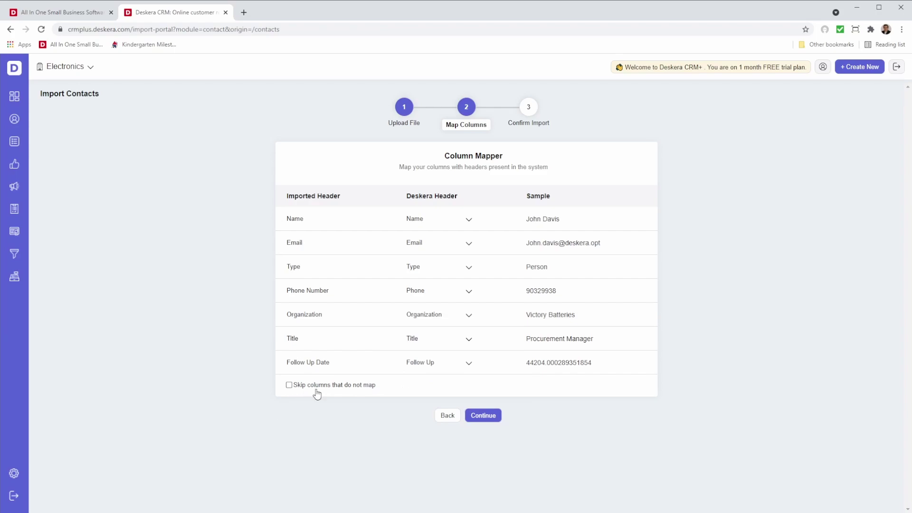
# Step: On the Confirm Import step, set the import segment to Computer and review the 5 preview records
pyautogui.click(483, 416)
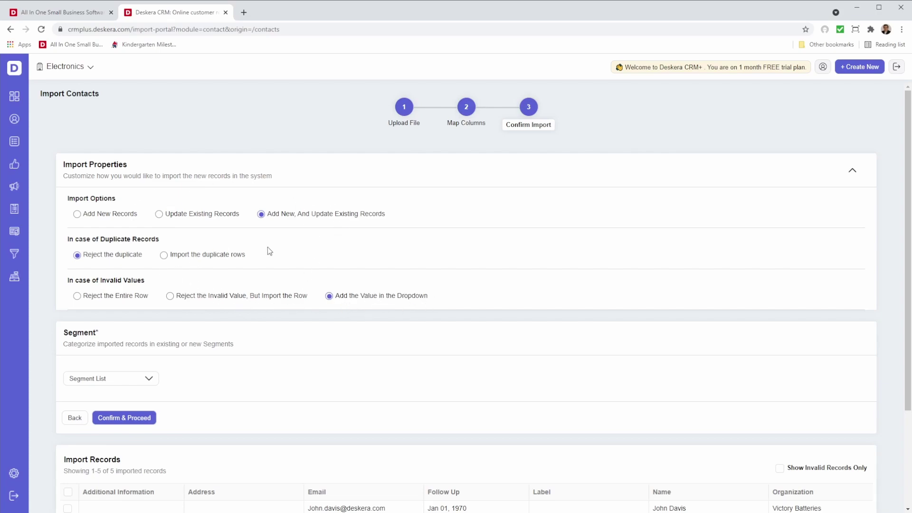
pyautogui.click(148, 378)
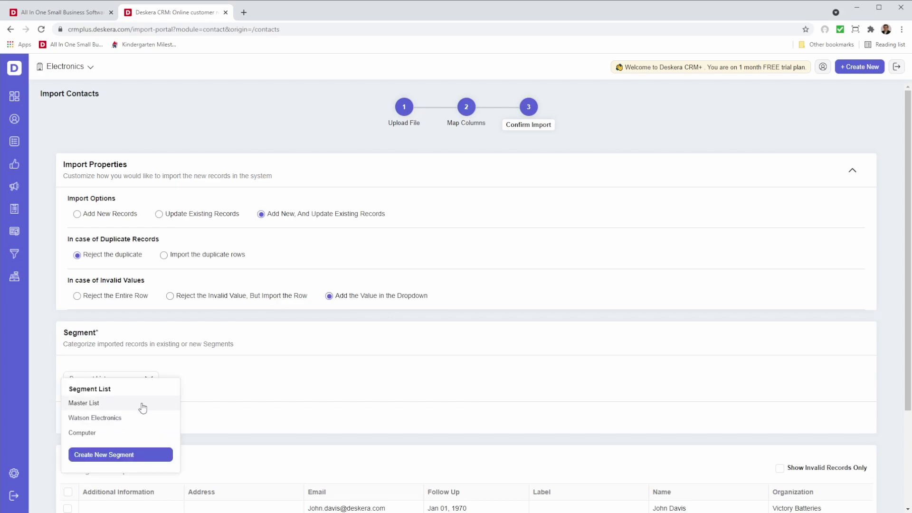
pyautogui.click(131, 433)
pyautogui.click(147, 380)
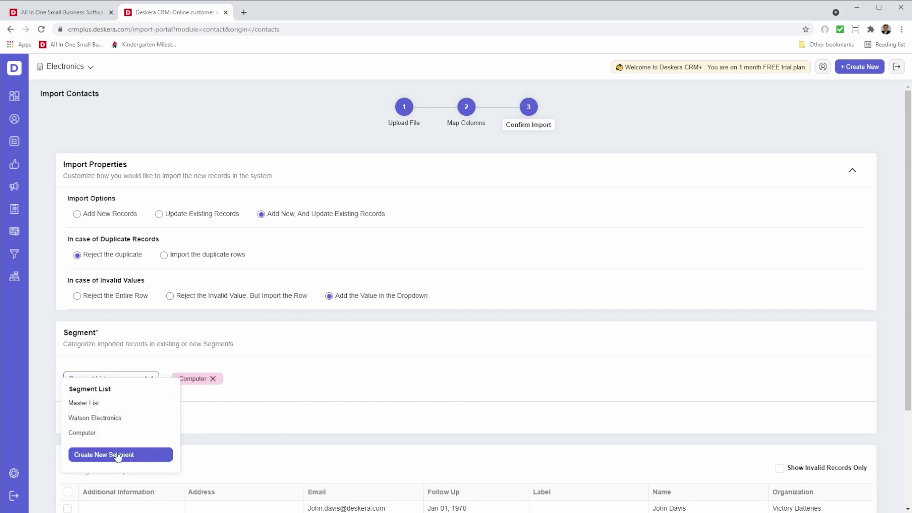
pyautogui.click(249, 454)
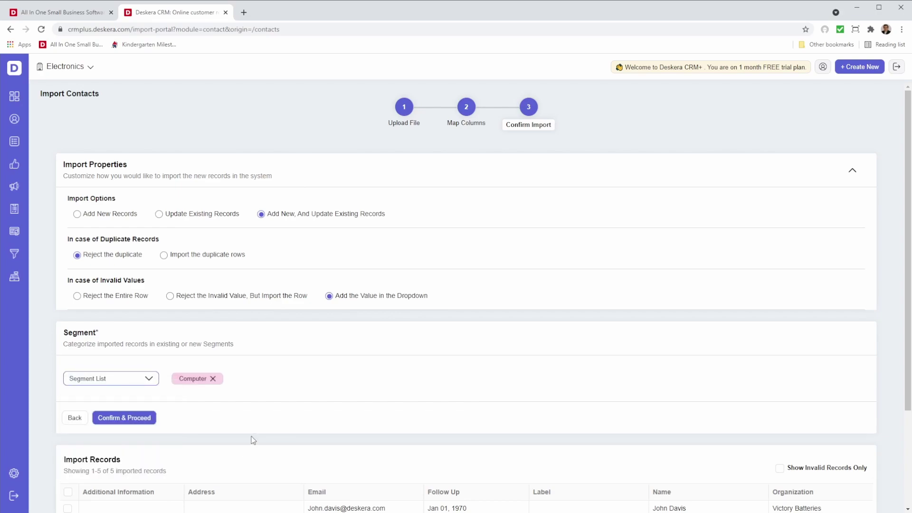
pyautogui.scroll(-3, 253, 440)
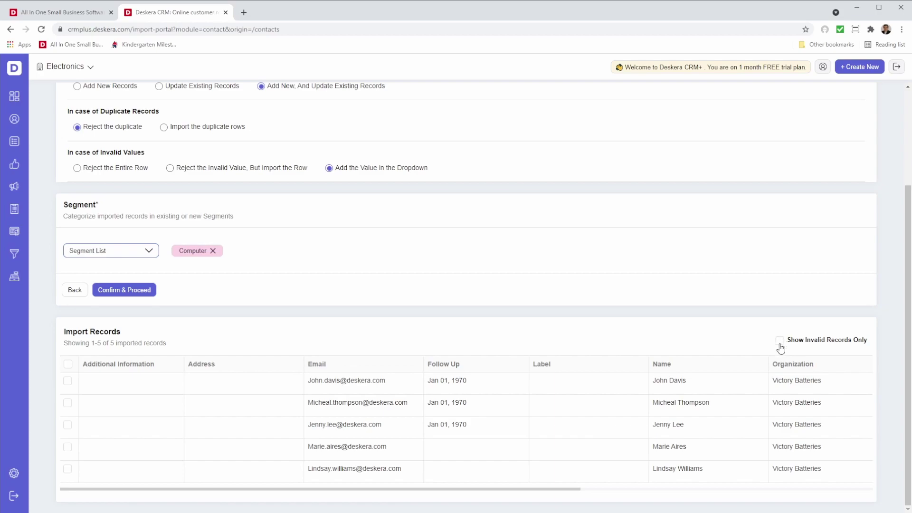
pyautogui.scroll(3, 780, 349)
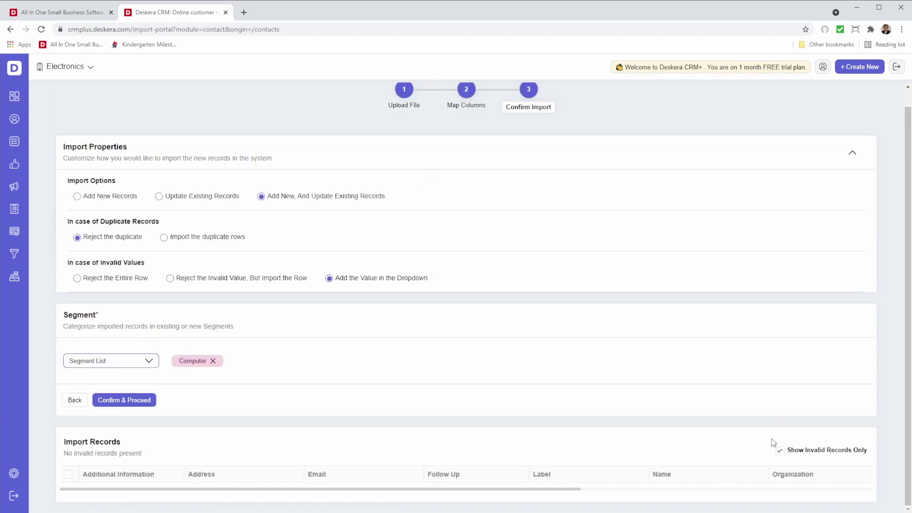
pyautogui.scroll(-3, 782, 453)
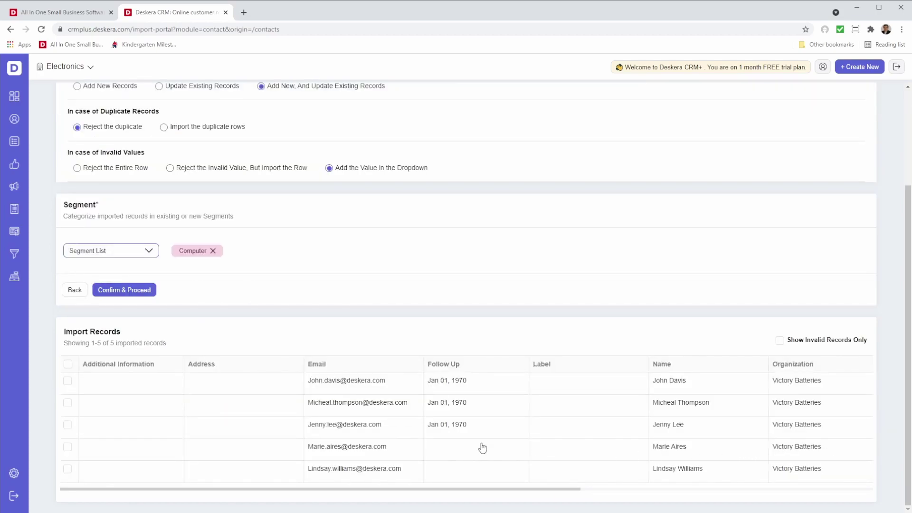
# Step: Enter 'Cares about Quantity' as the first record's Additional Information, then confirm the import
pyautogui.click(137, 381)
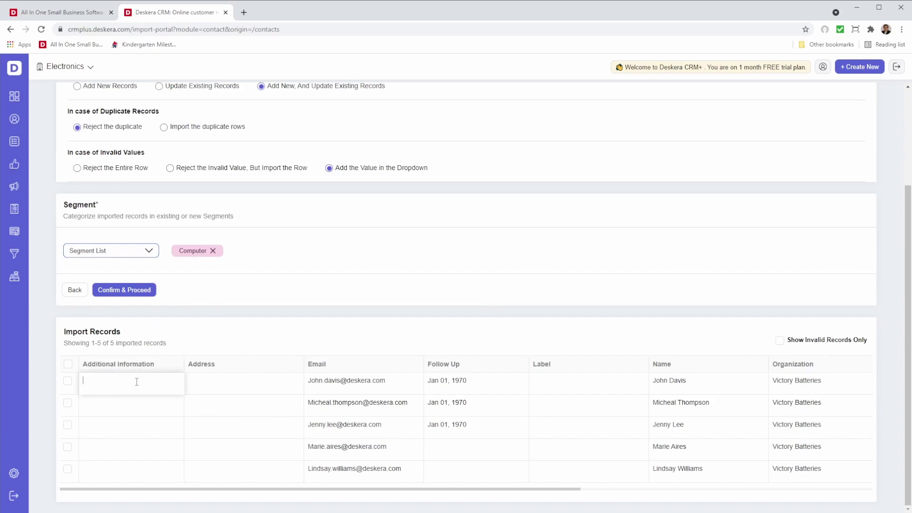
pyautogui.write('Cares about ')
pyautogui.write('Quartit')
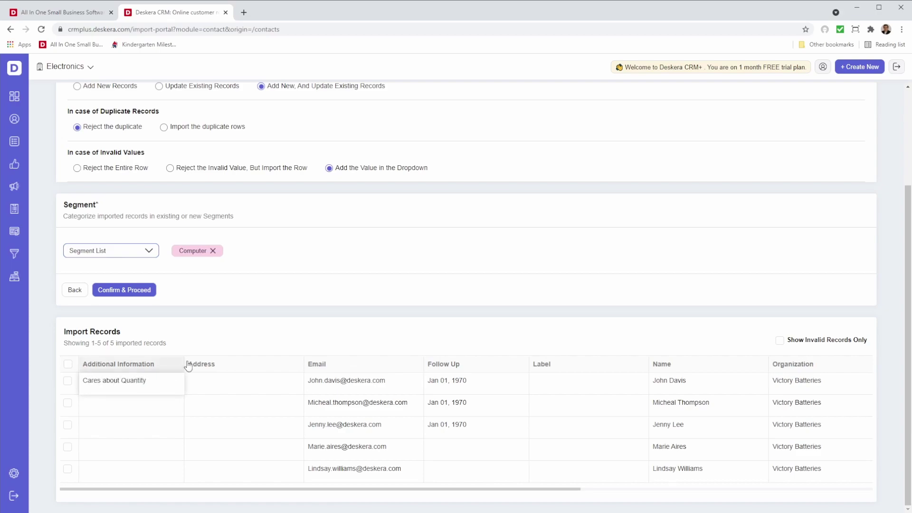
pyautogui.click(225, 345)
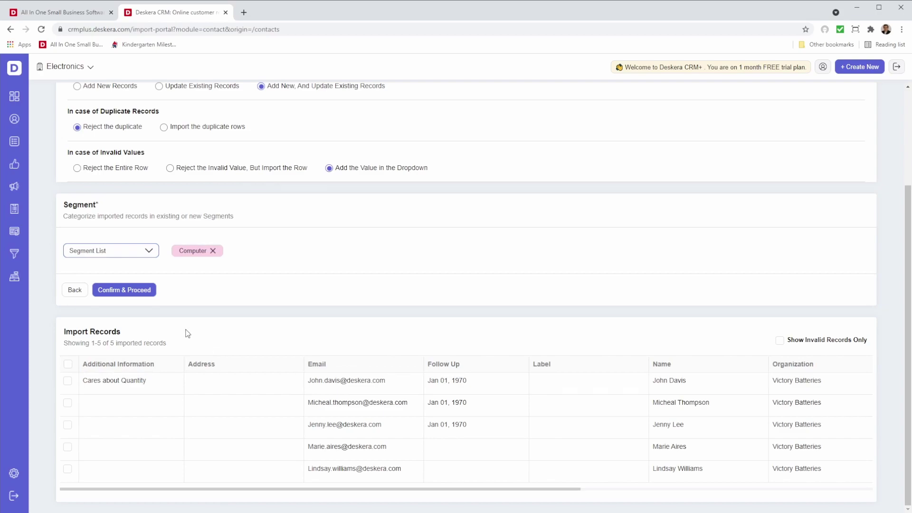
pyautogui.click(133, 290)
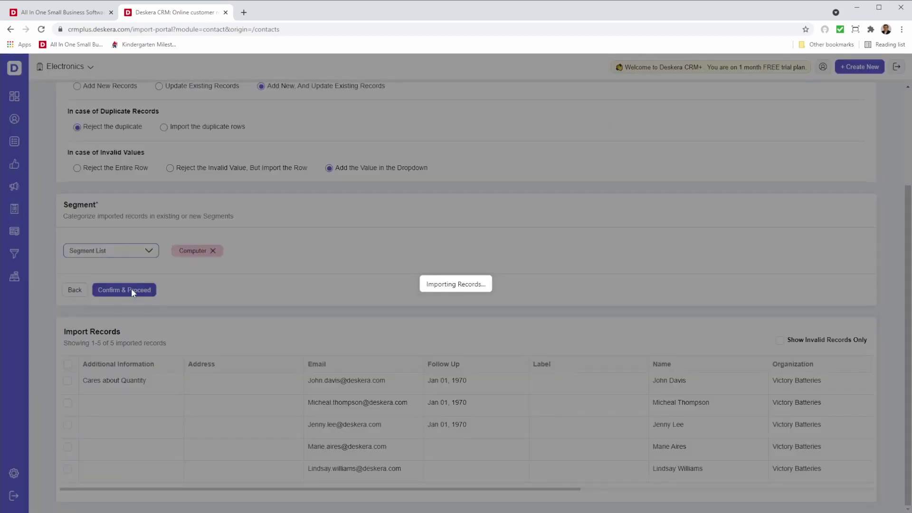